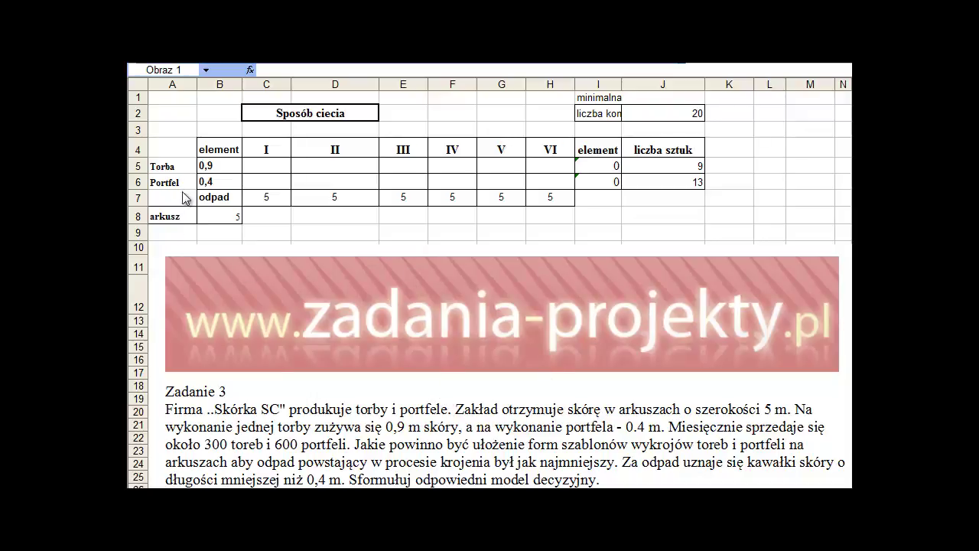
- Delete the minimum-count note and its value in G1:J2 above the table
{"action": "left_click", "coordinate": [173, 214]}
{"action": "left_click_drag", "start_coordinate": [169, 212], "coordinate": [678, 104]}
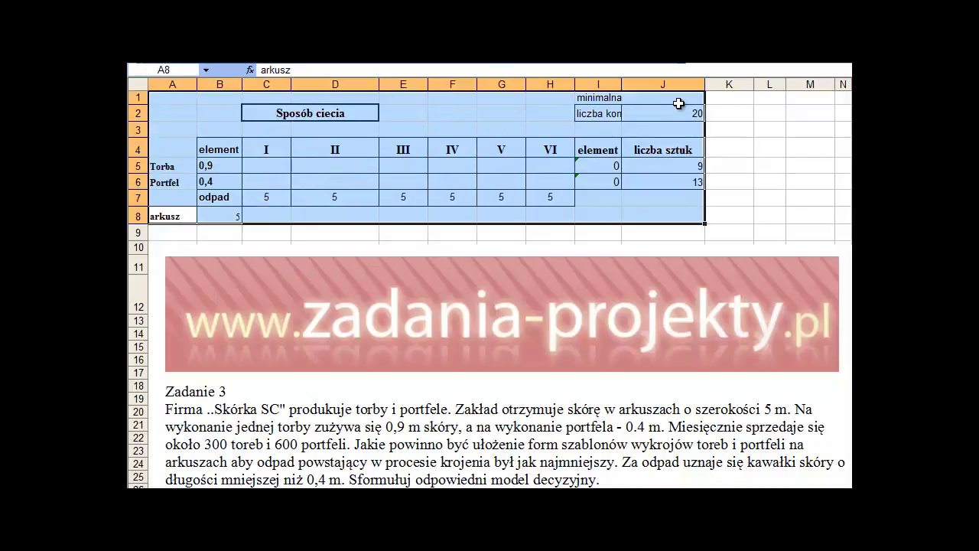
{"action": "left_click", "coordinate": [738, 115]}
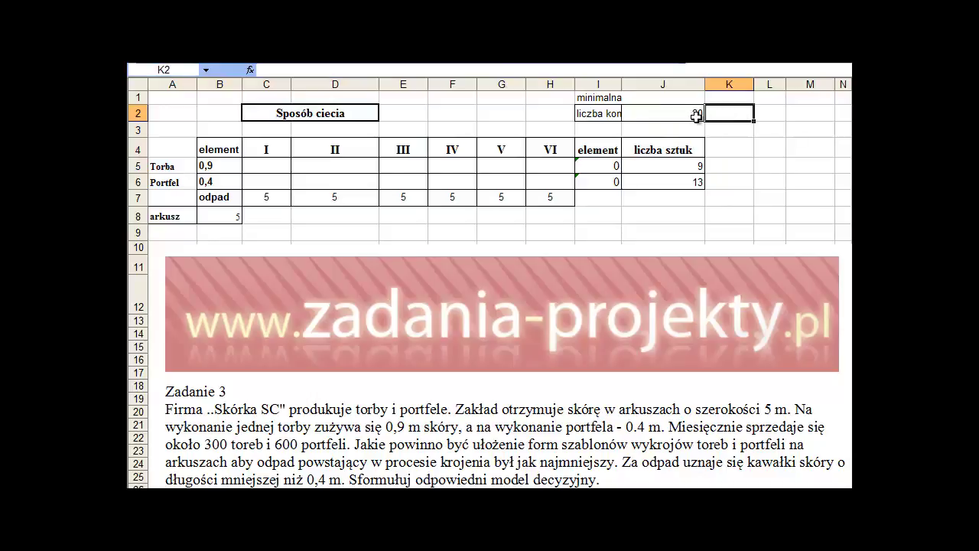
{"action": "type", "text": "20"}
{"action": "mouse_move", "coordinate": [696, 114]}
{"action": "left_mouse_down"}
{"action": "mouse_move", "coordinate": [515, 108]}
{"action": "mouse_move", "coordinate": [516, 99]}
{"action": "left_mouse_up"}
{"action": "key", "text": "Delete"}
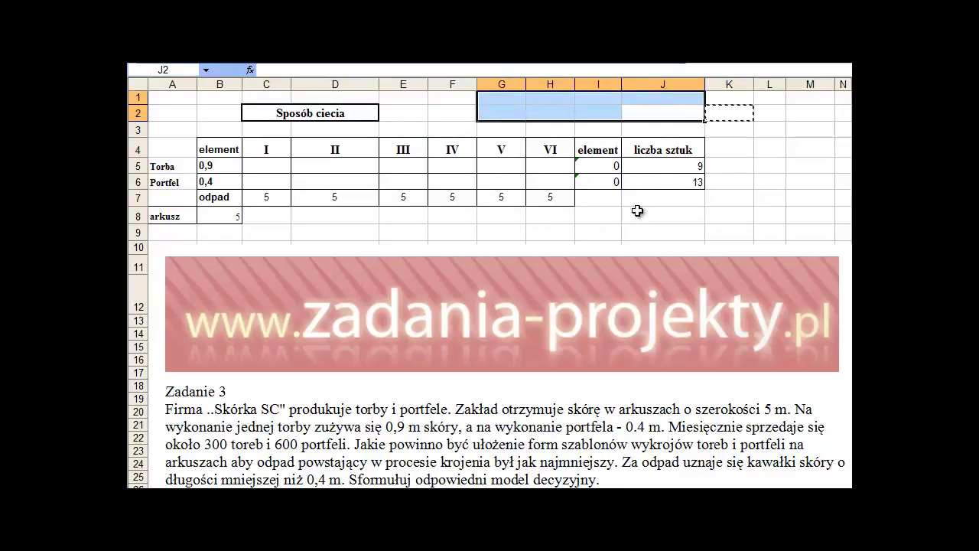
- Set the required quantities to 300 for Torba and 600 for Portfel in J5:J6
{"action": "left_click", "coordinate": [658, 164]}
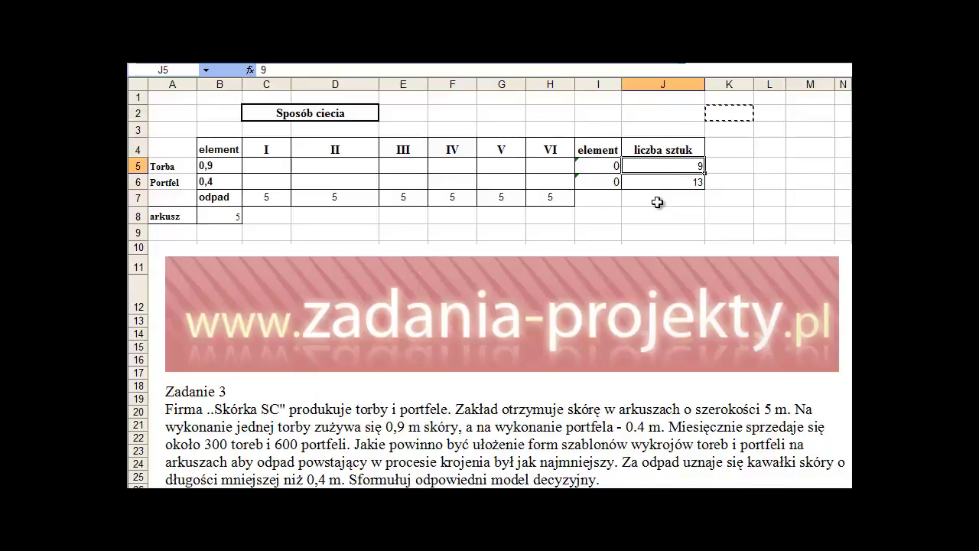
{"action": "left_click", "coordinate": [151, 166]}
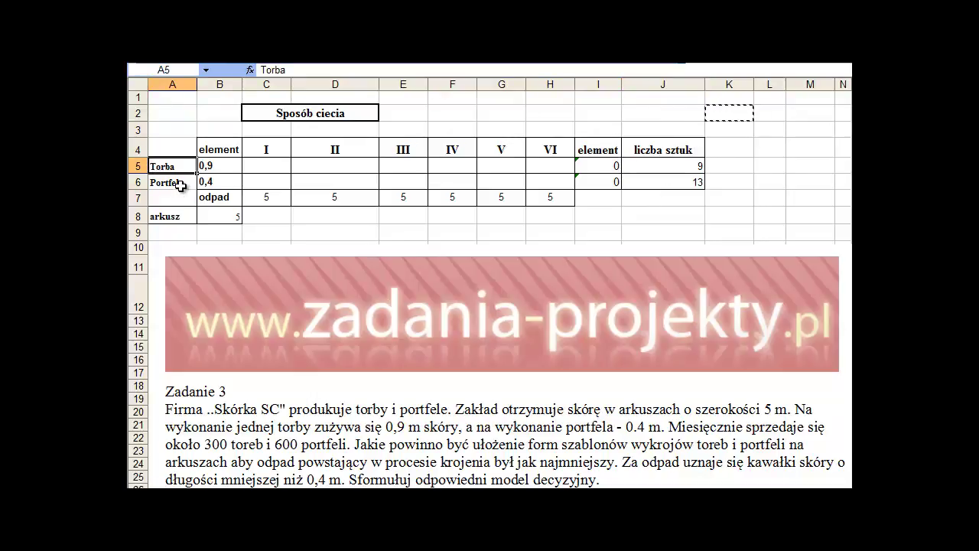
{"action": "left_click", "coordinate": [179, 186]}
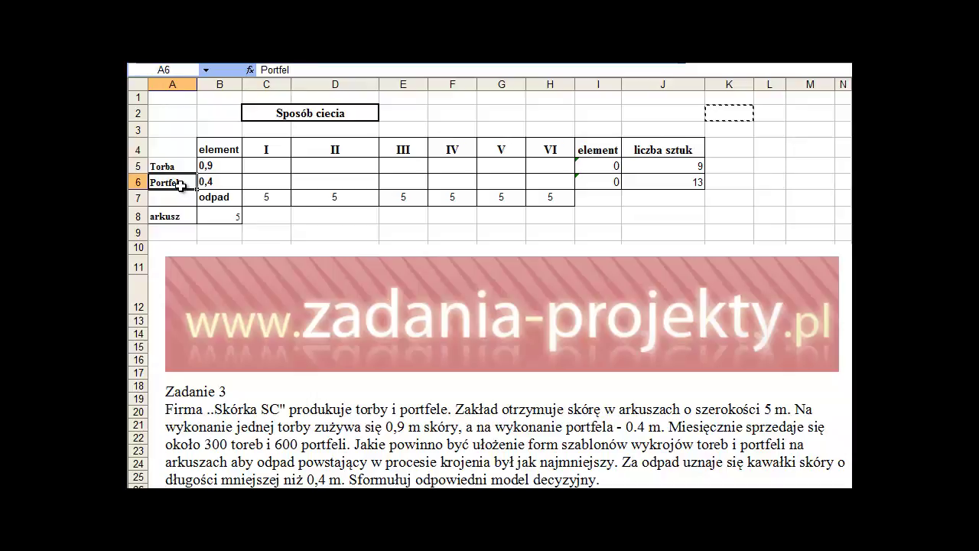
{"action": "left_click", "coordinate": [675, 166]}
{"action": "type", "text": "3"}
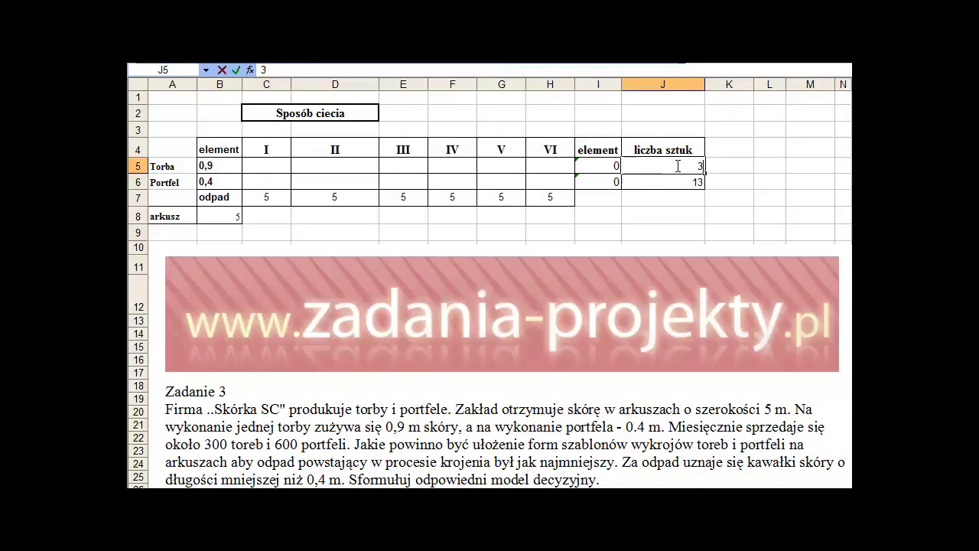
{"action": "type", "text": "00"}
{"action": "key", "text": "Return"}
{"action": "type", "text": "60"}
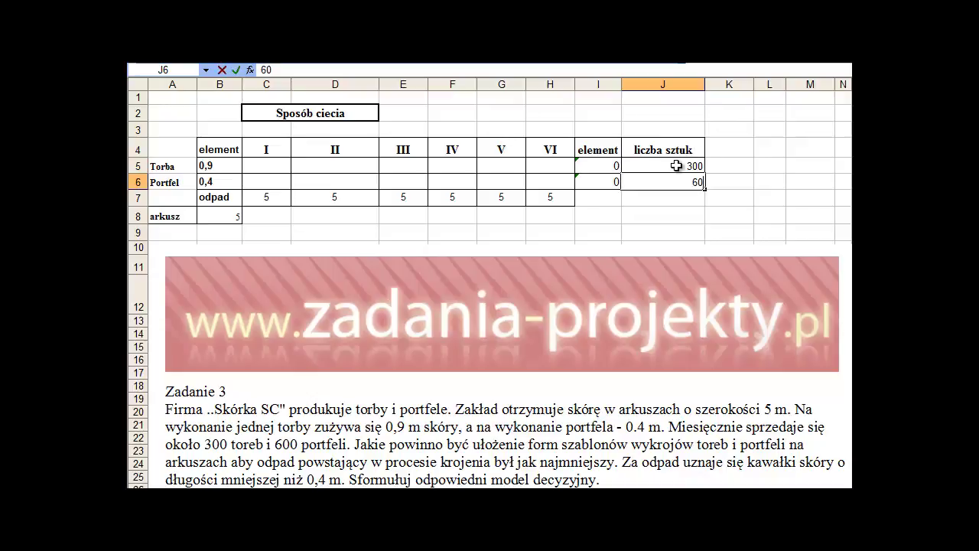
{"action": "type", "text": "0"}
{"action": "key", "text": "Return"}
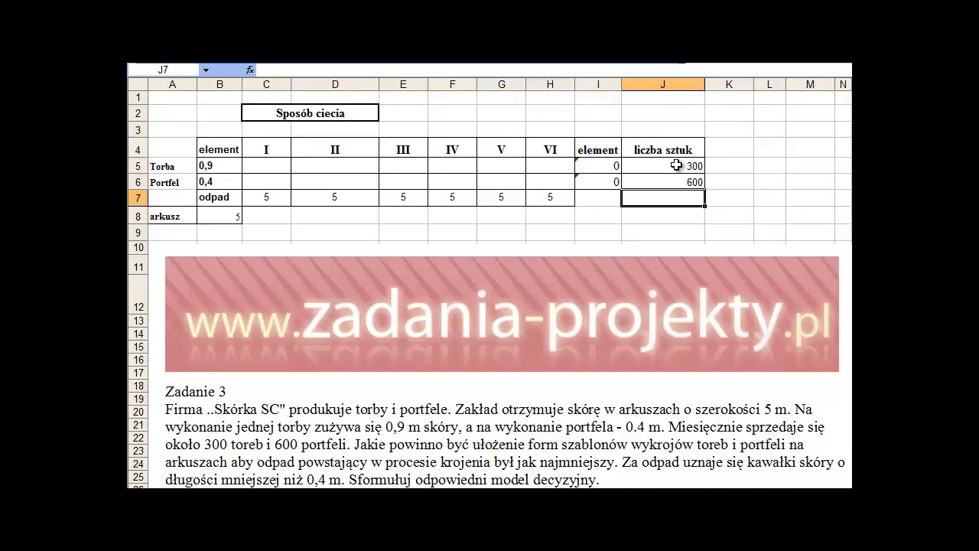
{"action": "left_click", "coordinate": [232, 214]}
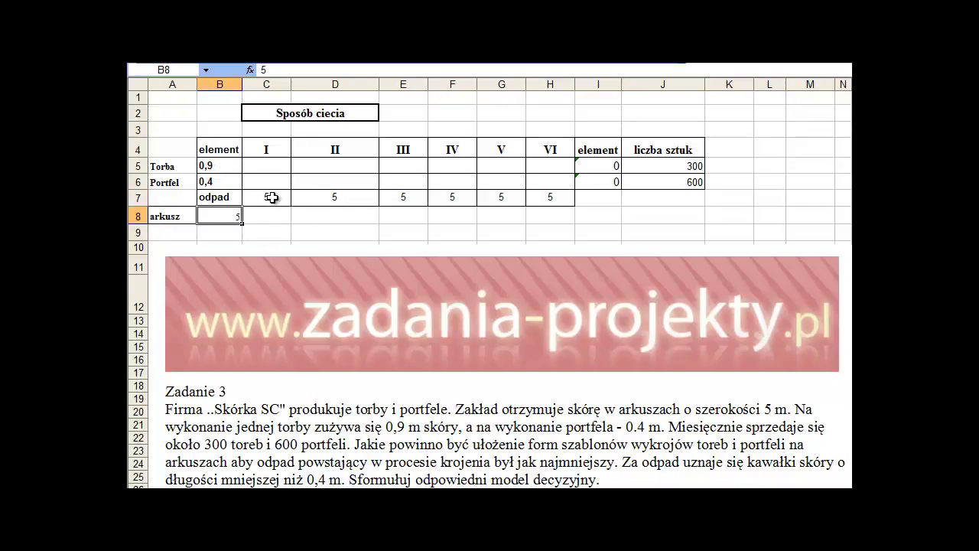
{"action": "double_click", "coordinate": [272, 198]}
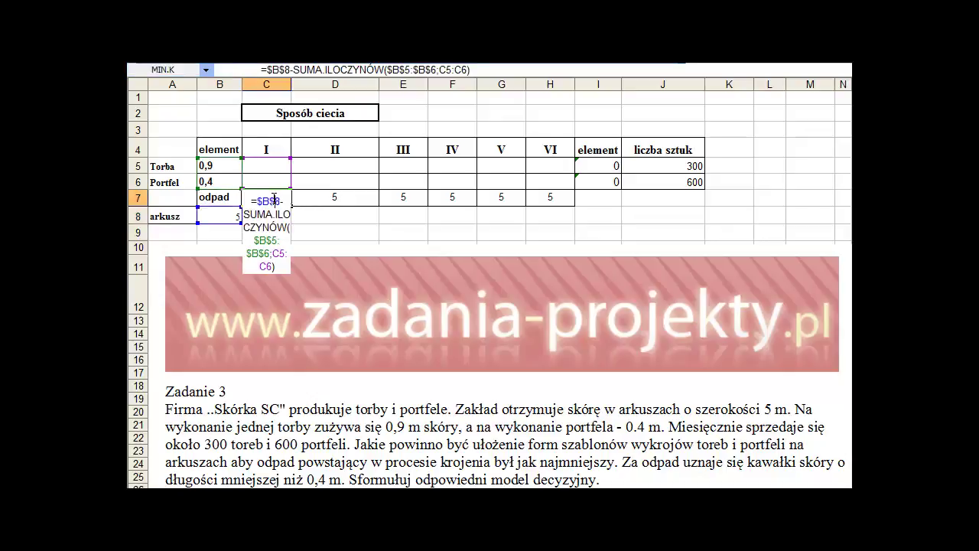
{"action": "key", "text": "Escape"}
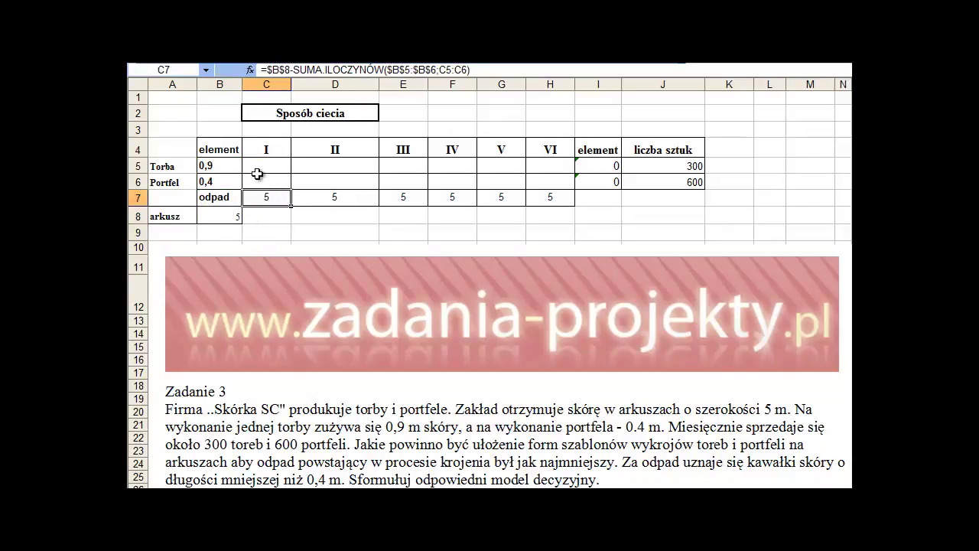
{"action": "mouse_move", "coordinate": [266, 149]}
{"action": "left_mouse_down"}
{"action": "mouse_move", "coordinate": [540, 151]}
{"action": "mouse_move", "coordinate": [524, 197]}
{"action": "left_mouse_up"}
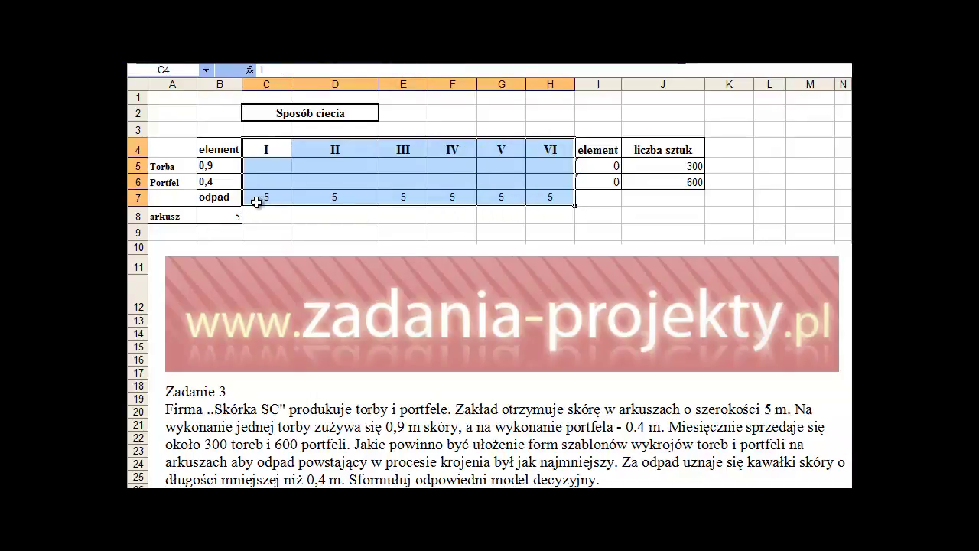
{"action": "left_click", "coordinate": [260, 175]}
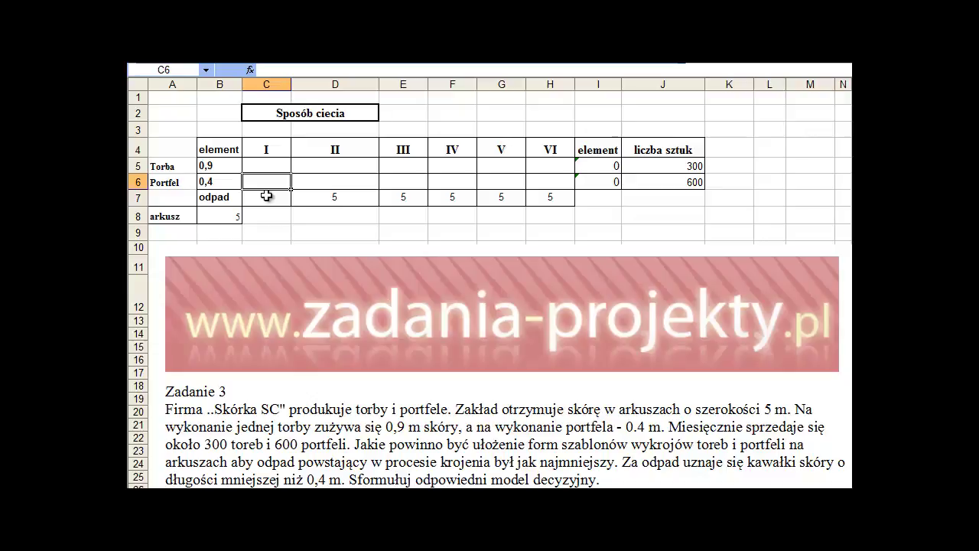
{"action": "left_click", "coordinate": [257, 200]}
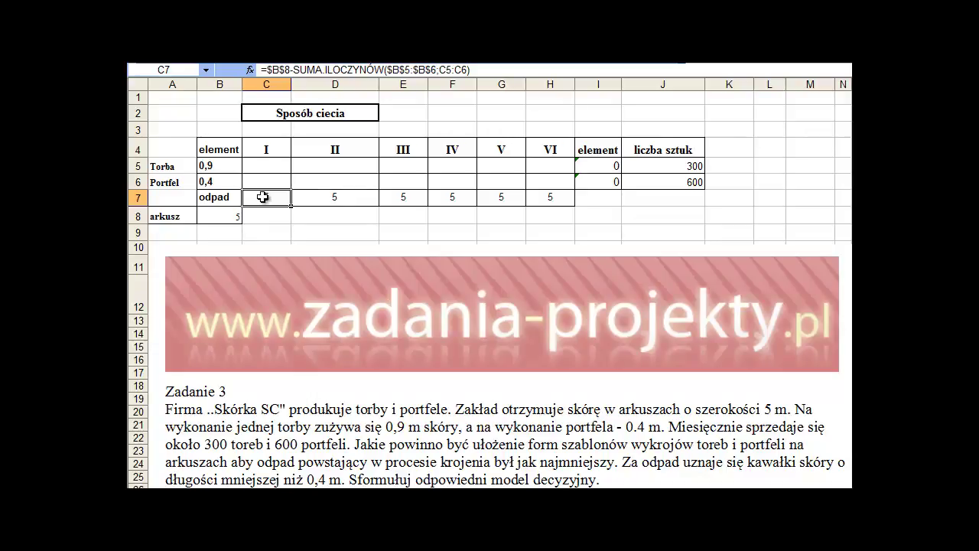
{"action": "left_click", "coordinate": [161, 165]}
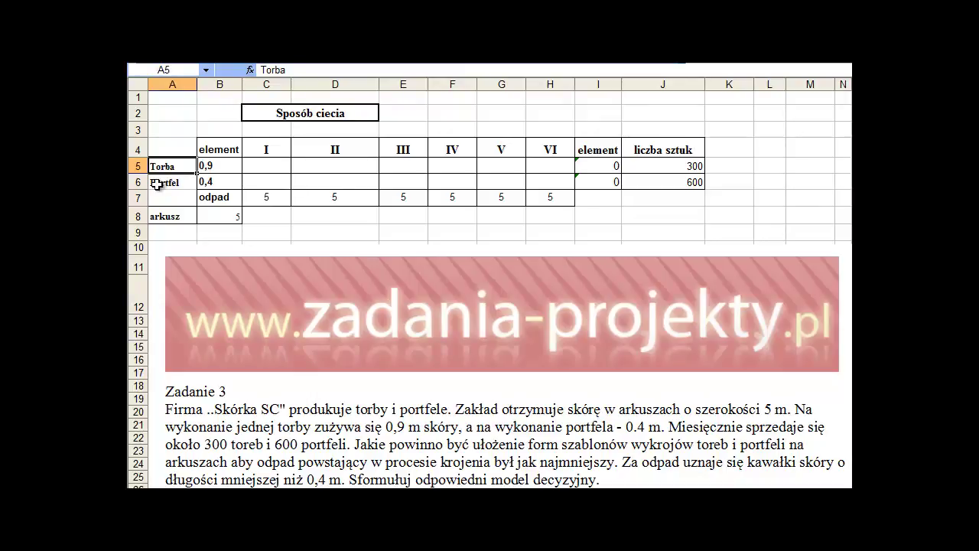
{"action": "left_click", "coordinate": [164, 181]}
{"action": "left_click_drag", "start_coordinate": [221, 165], "coordinate": [222, 182]}
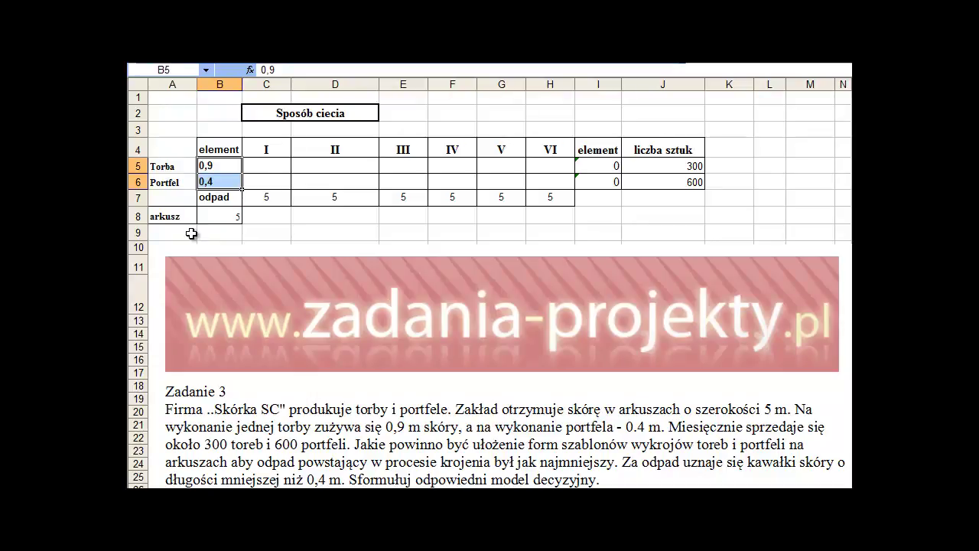
{"action": "left_click", "coordinate": [184, 165]}
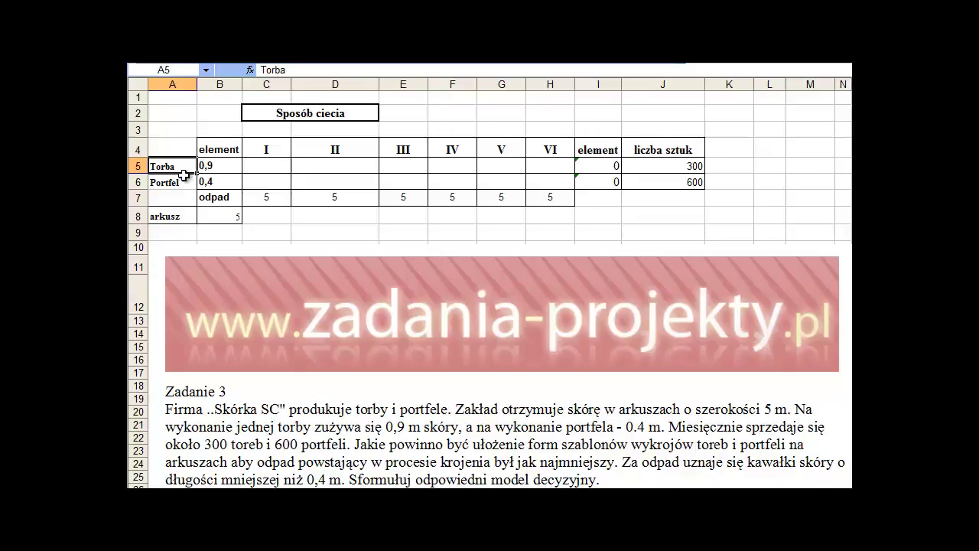
{"action": "left_click", "coordinate": [181, 180]}
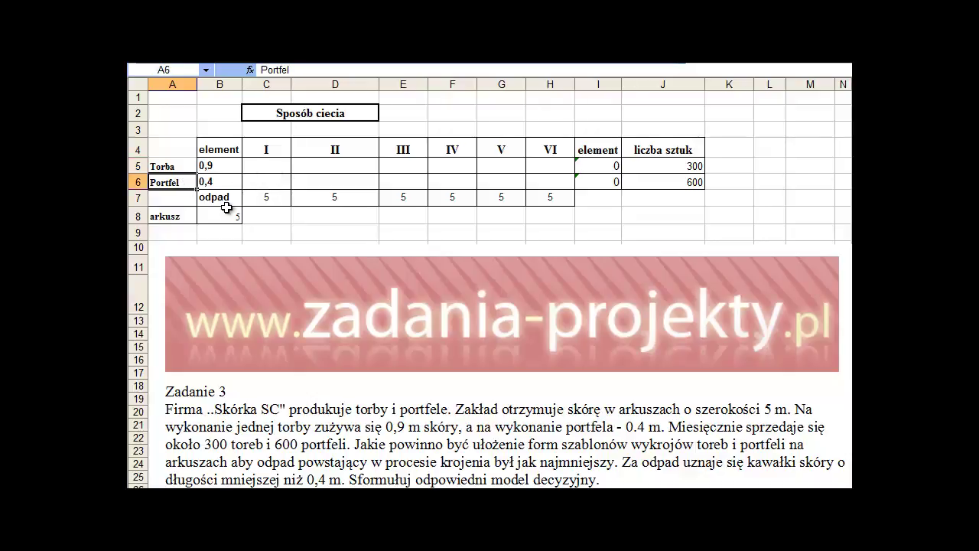
{"action": "left_click", "coordinate": [260, 198]}
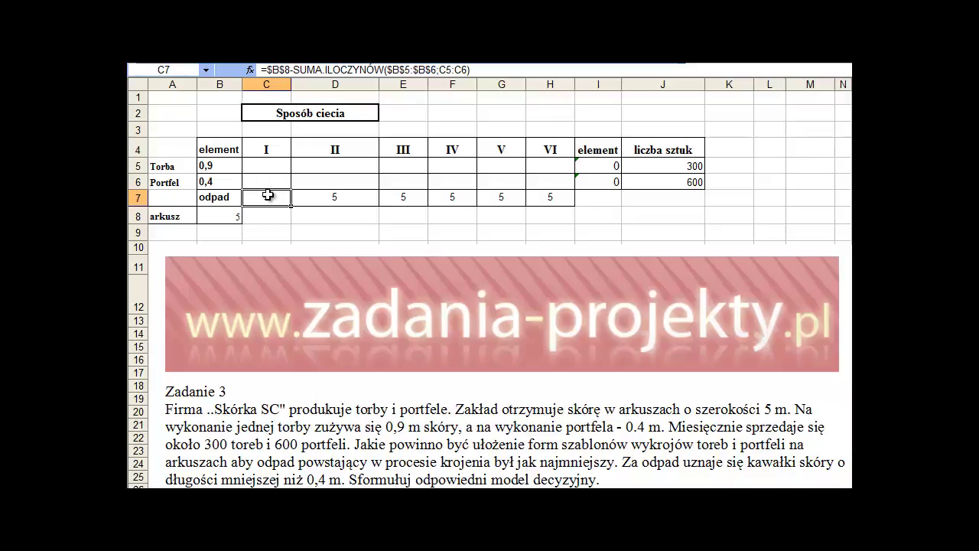
{"action": "double_click", "coordinate": [266, 194]}
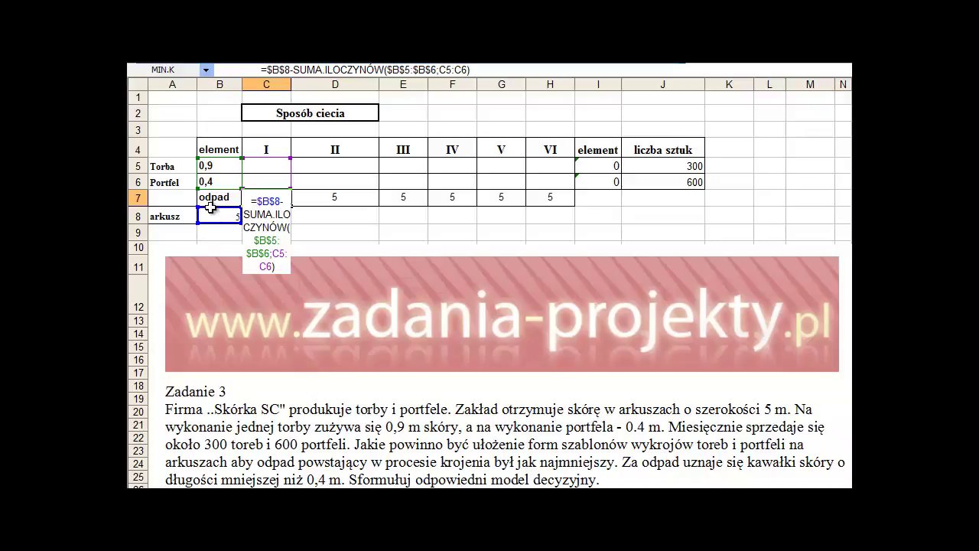
{"action": "key", "text": "Escape"}
{"action": "left_click_drag", "start_coordinate": [183, 214], "coordinate": [214, 214]}
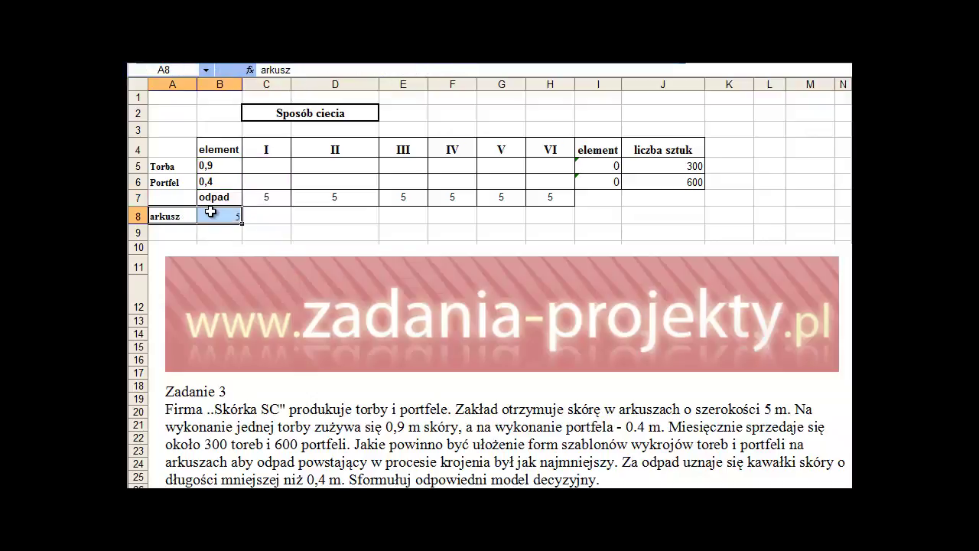
{"action": "left_click", "coordinate": [229, 166]}
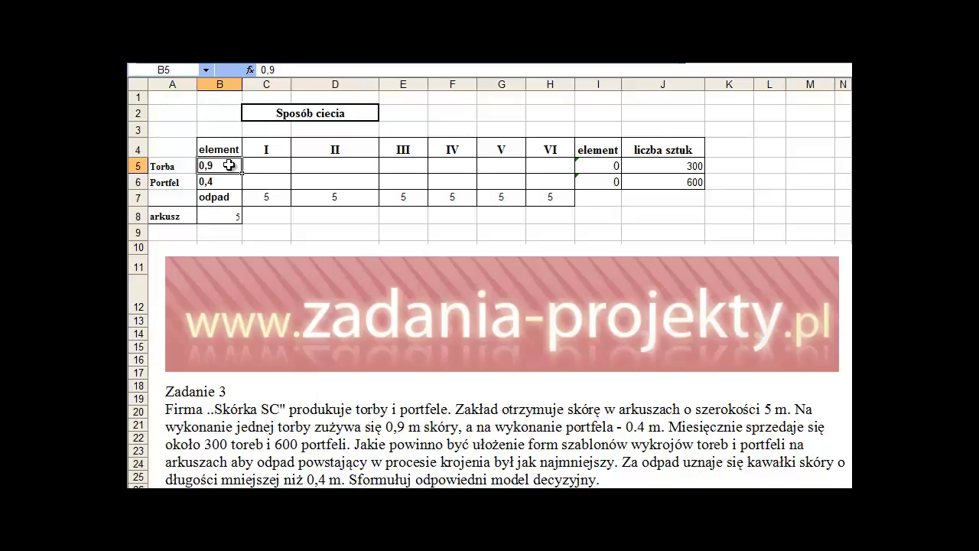
{"action": "left_click", "coordinate": [274, 153]}
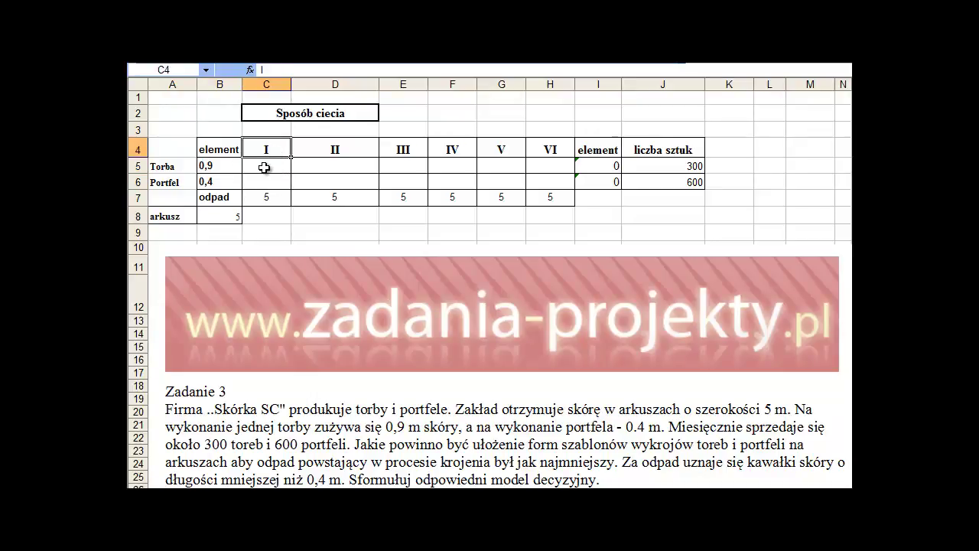
{"action": "left_click", "coordinate": [193, 162]}
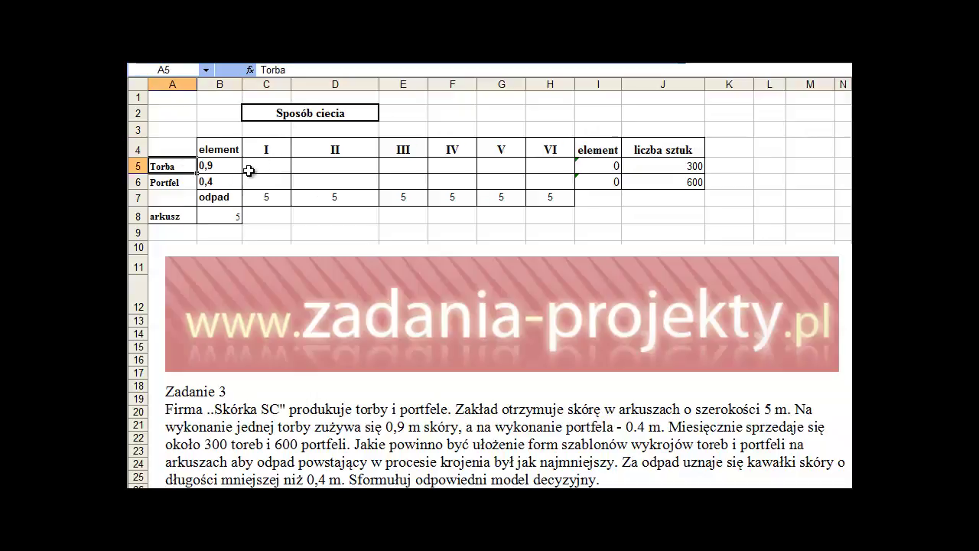
{"action": "left_click", "coordinate": [223, 182]}
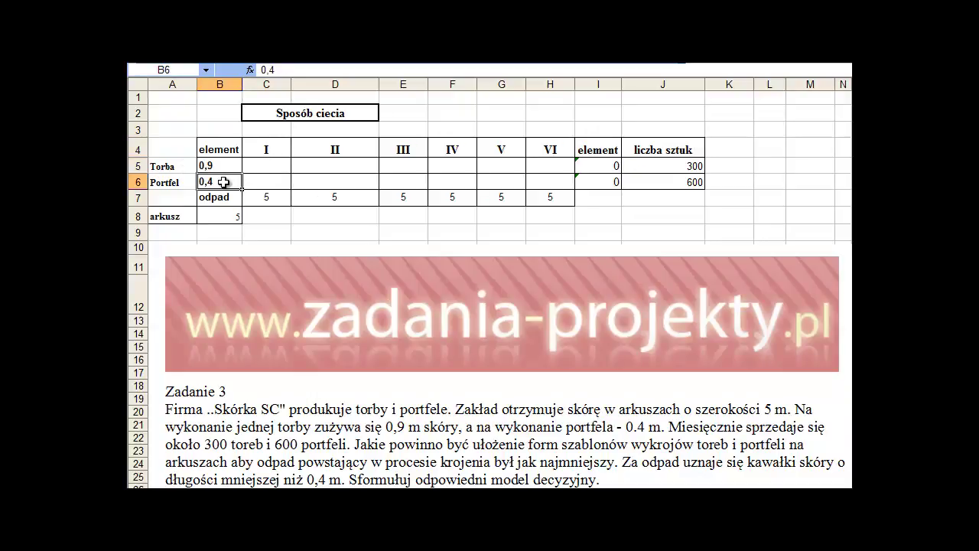
{"action": "left_click", "coordinate": [268, 178]}
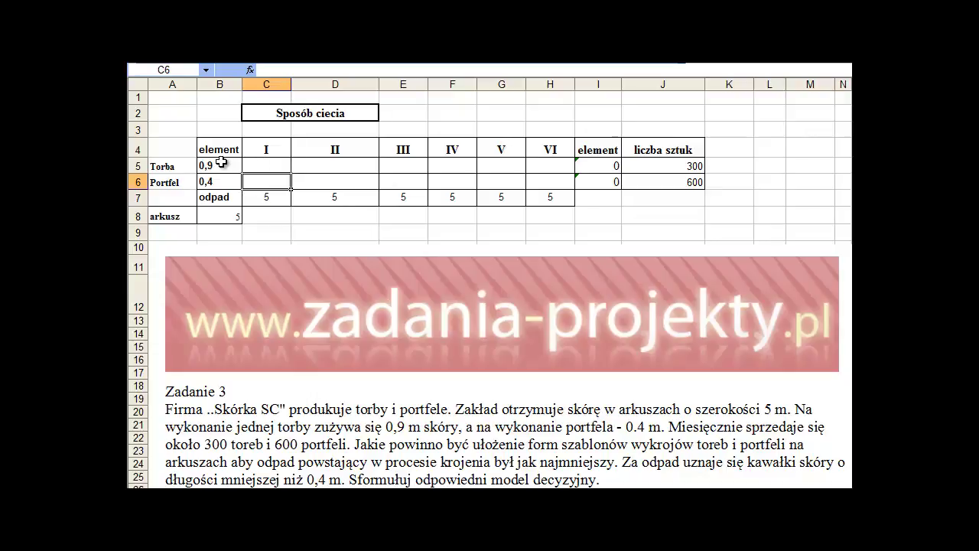
{"action": "left_click", "coordinate": [223, 164]}
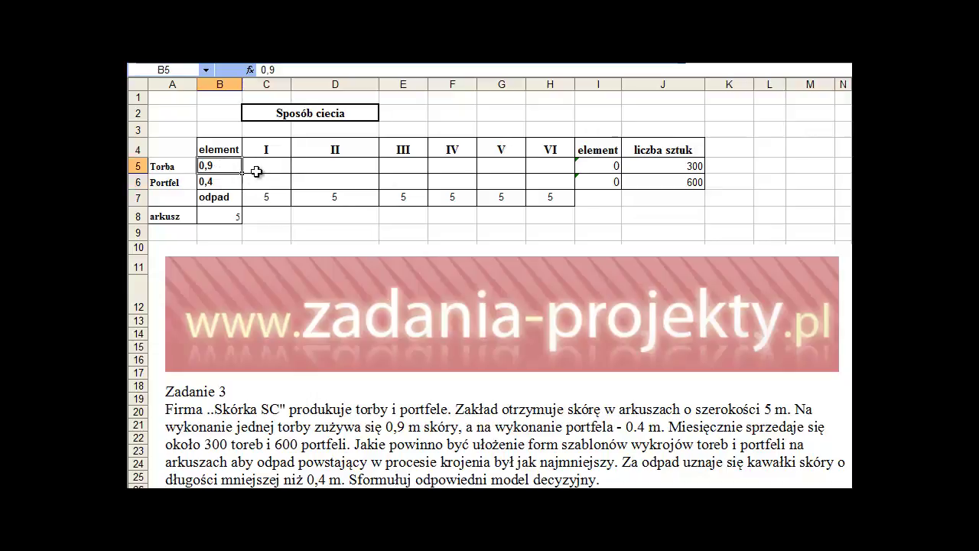
{"action": "left_click", "coordinate": [208, 214]}
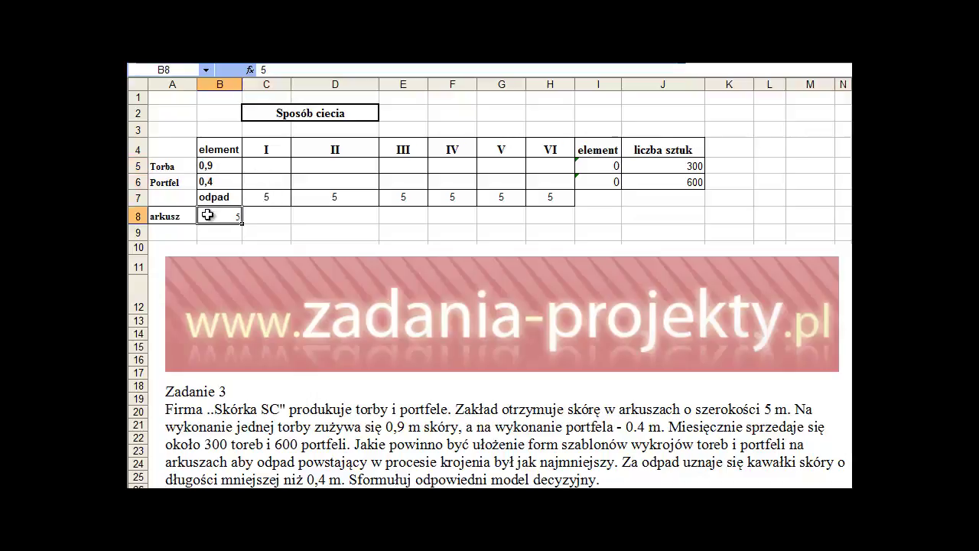
{"action": "left_click", "coordinate": [260, 160]}
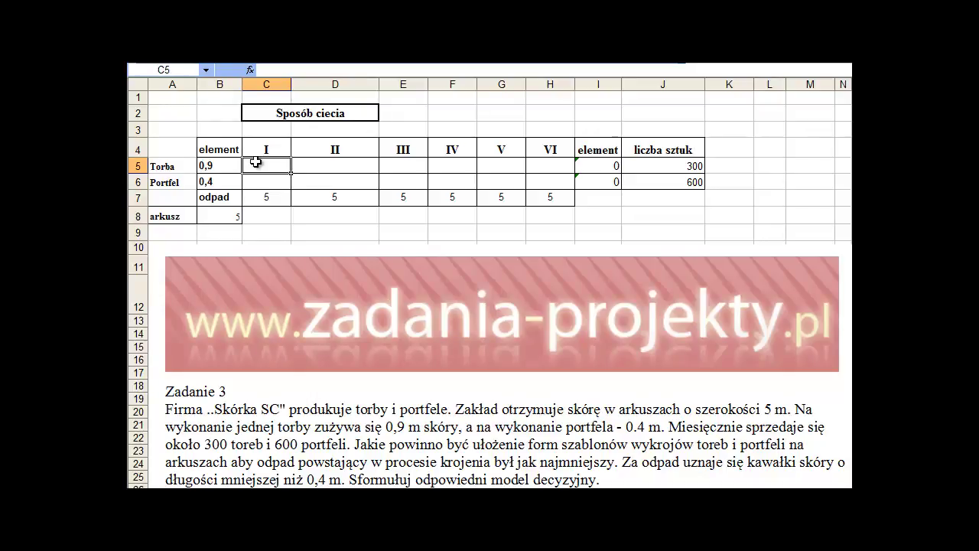
- Give pattern I 5 bags in C5, replacing the first entry of 6
{"action": "type", "text": "6"}
{"action": "key", "text": "Return"}
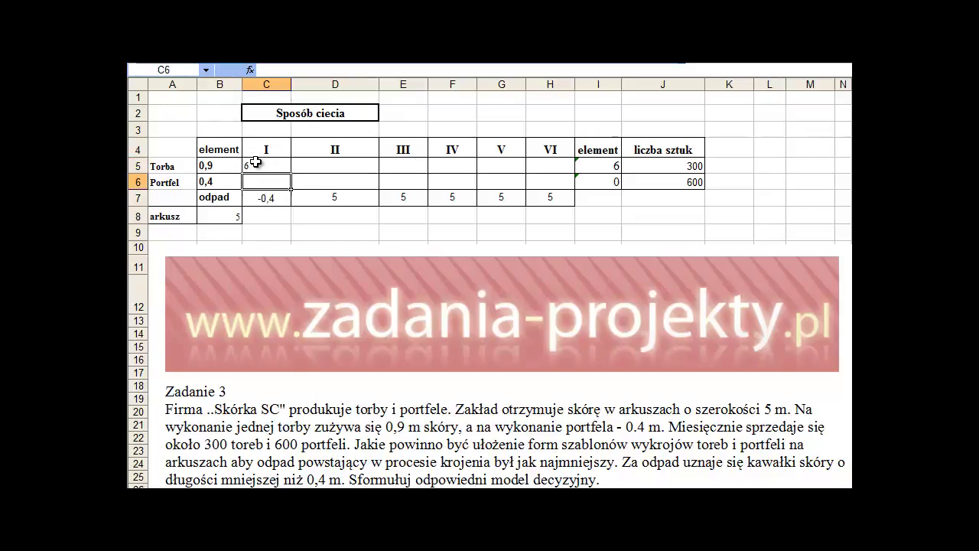
{"action": "left_click", "coordinate": [255, 162]}
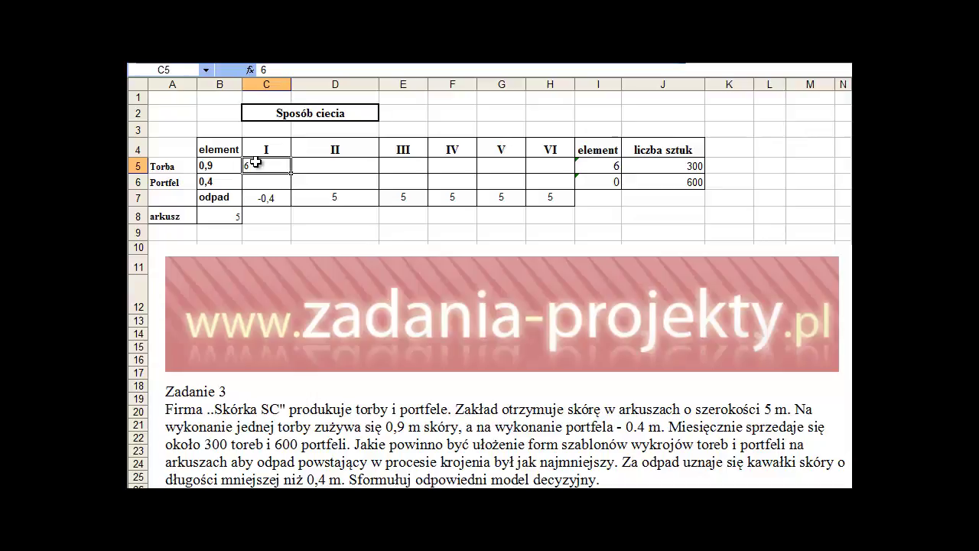
{"action": "type", "text": "5"}
{"action": "key", "text": "Return"}
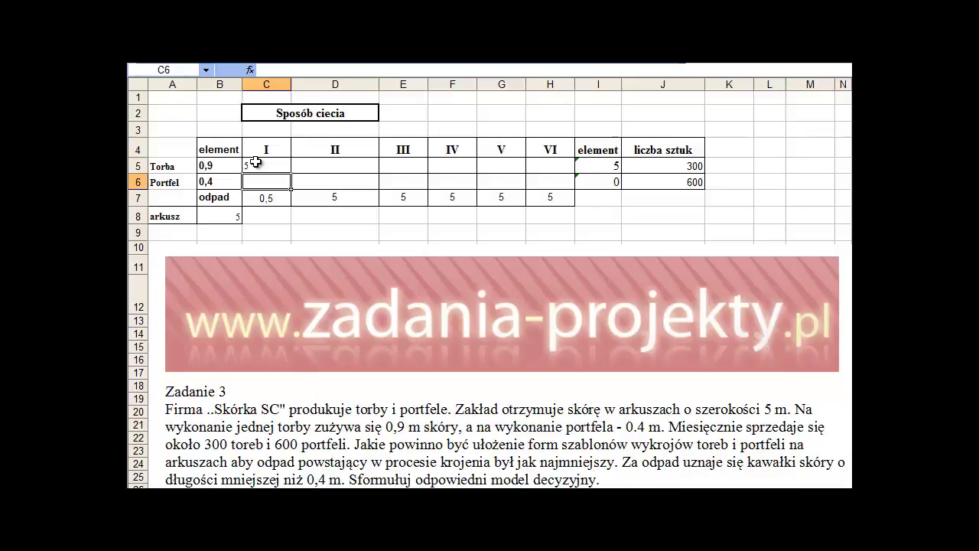
{"action": "key", "text": "Down"}
{"action": "key", "text": "Left"}
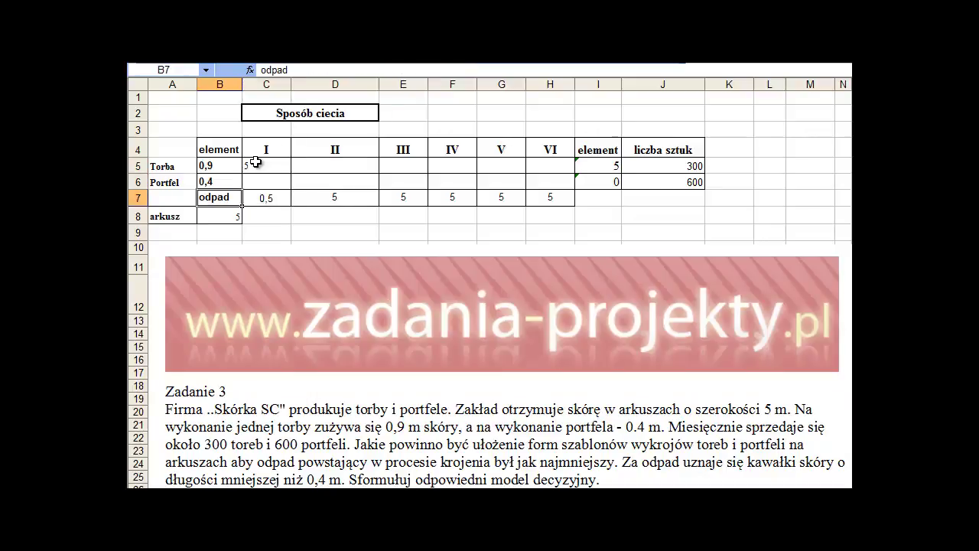
{"action": "key", "text": "Right"}
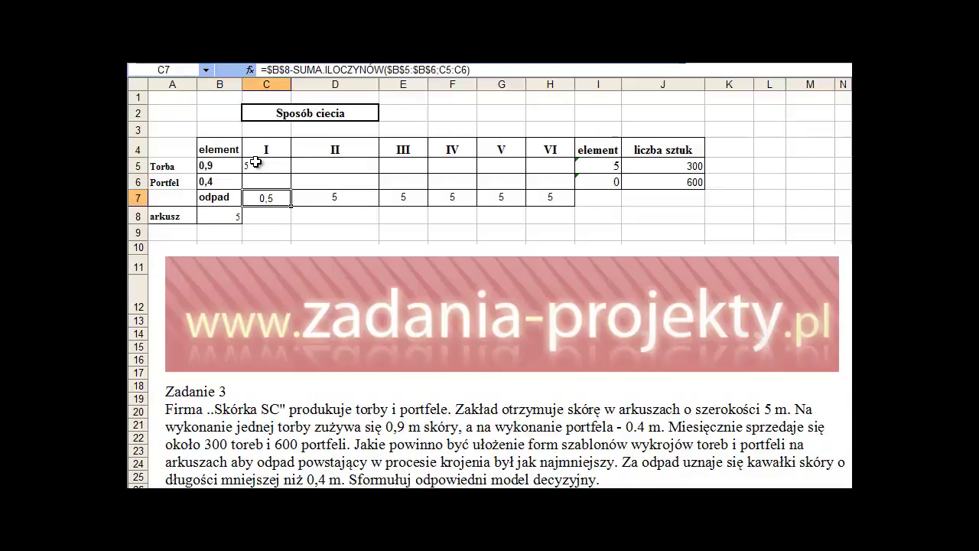
- Give pattern I 1 wallet in C6, dropping its waste to 0,1
{"action": "key", "text": "Up"}
{"action": "key", "text": "Left"}
{"action": "key", "text": "Left"}
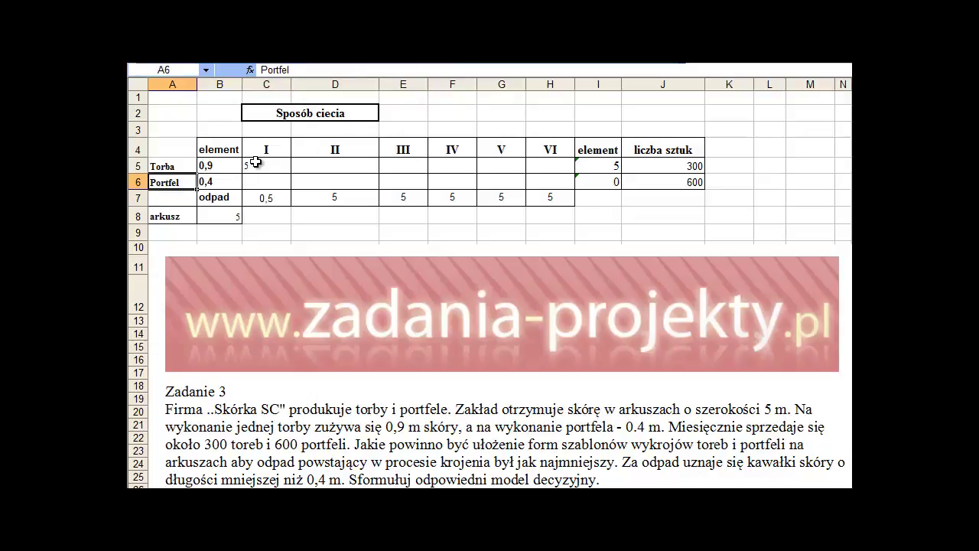
{"action": "key", "text": "Right"}
{"action": "key", "text": "Right"}
{"action": "type", "text": "1"}
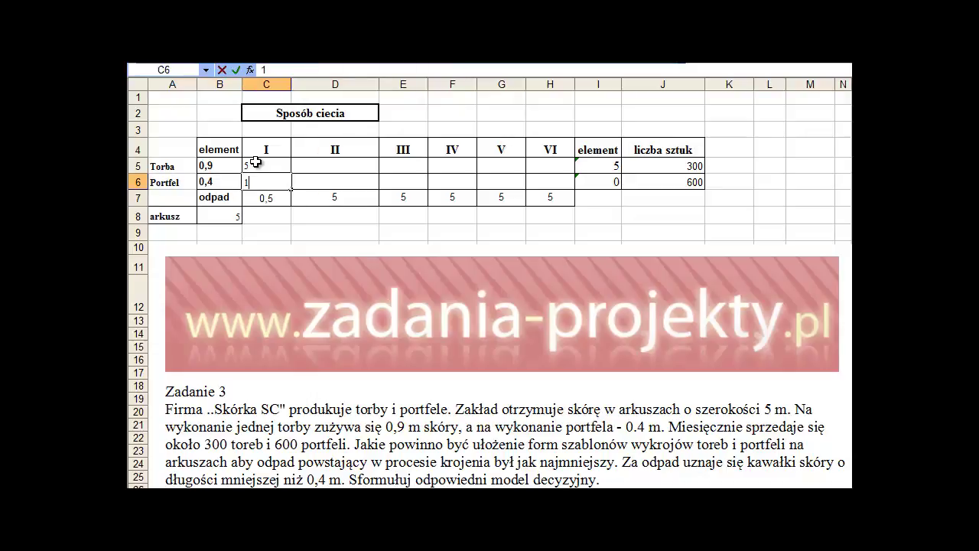
{"action": "key", "text": "Right"}
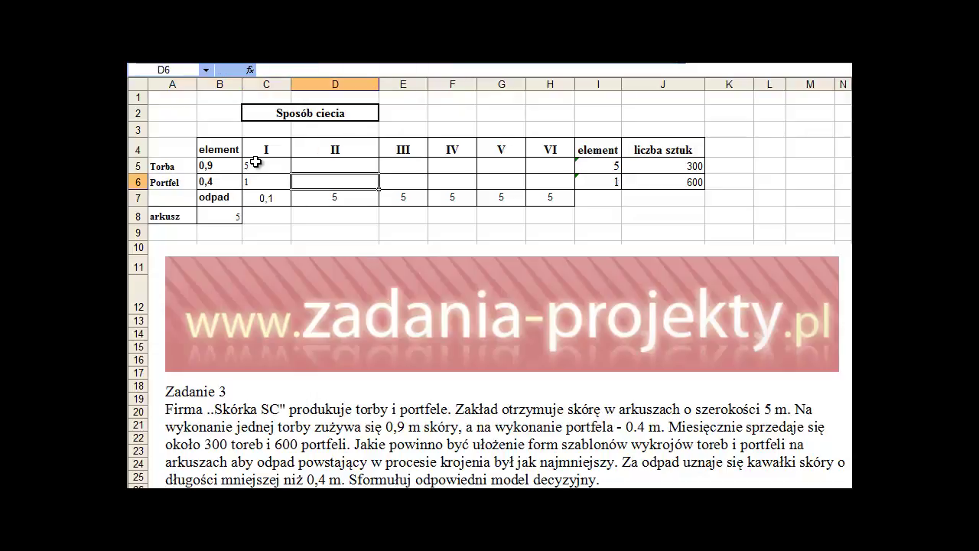
{"action": "key", "text": "Left"}
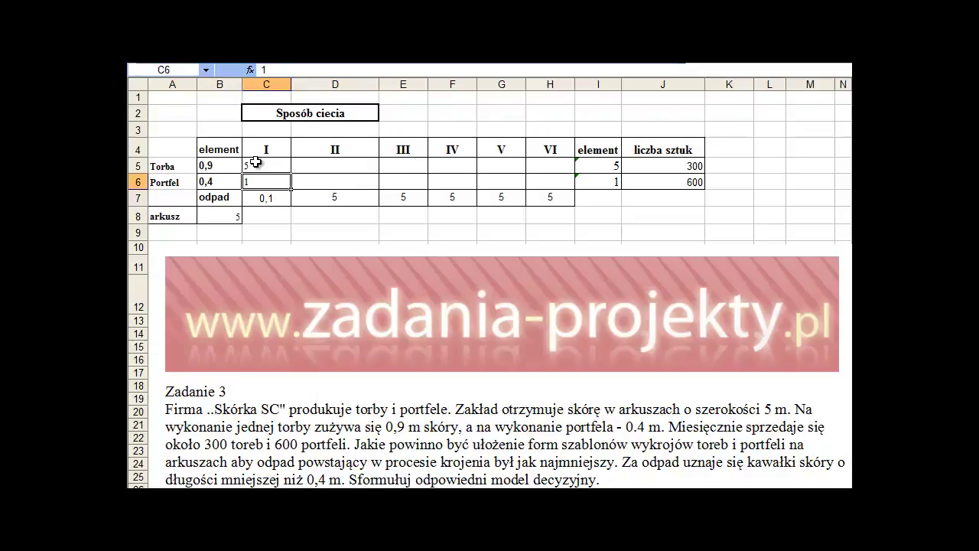
{"action": "key", "text": "Up"}
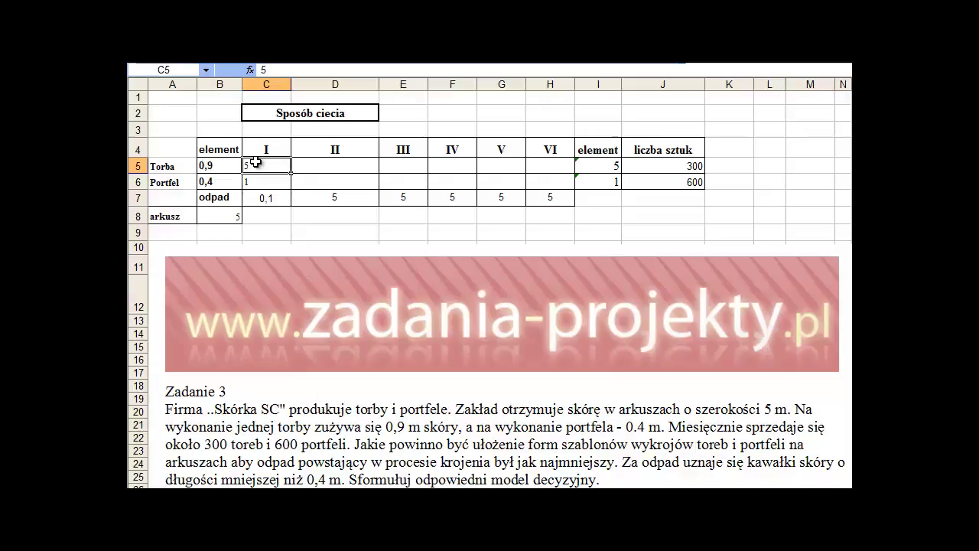
{"action": "key", "text": "Down"}
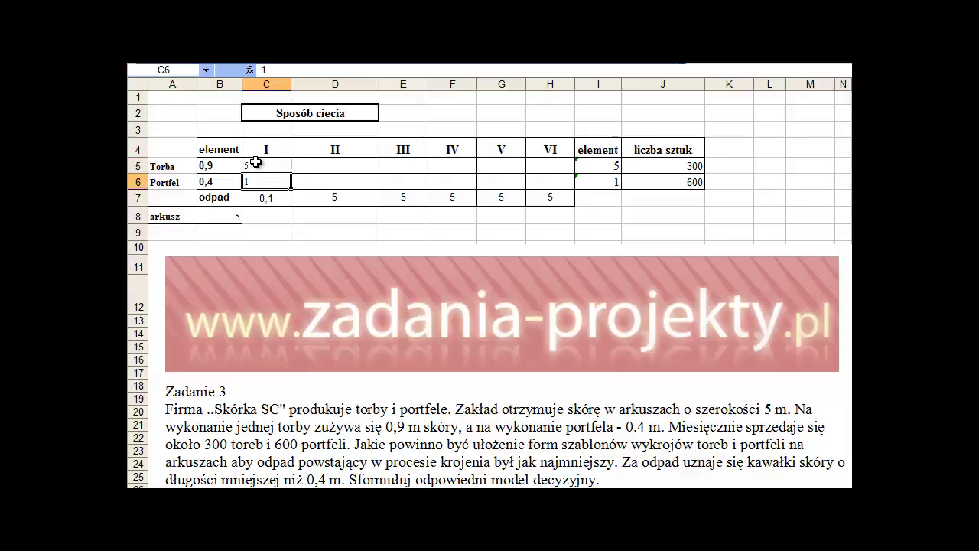
{"action": "key", "text": "Delete"}
{"action": "type", "text": "1"}
{"action": "key", "text": "Tab"}
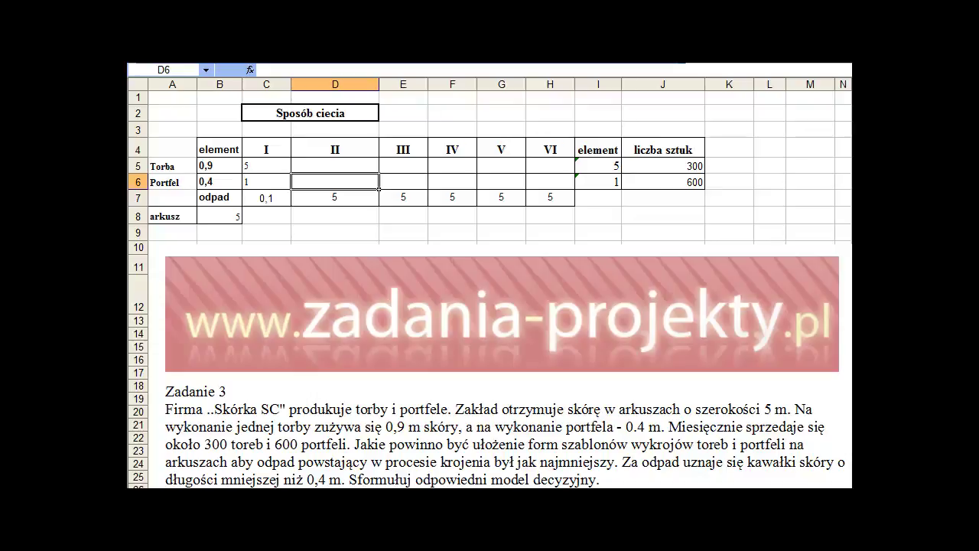
{"action": "left_click", "coordinate": [334, 165]}
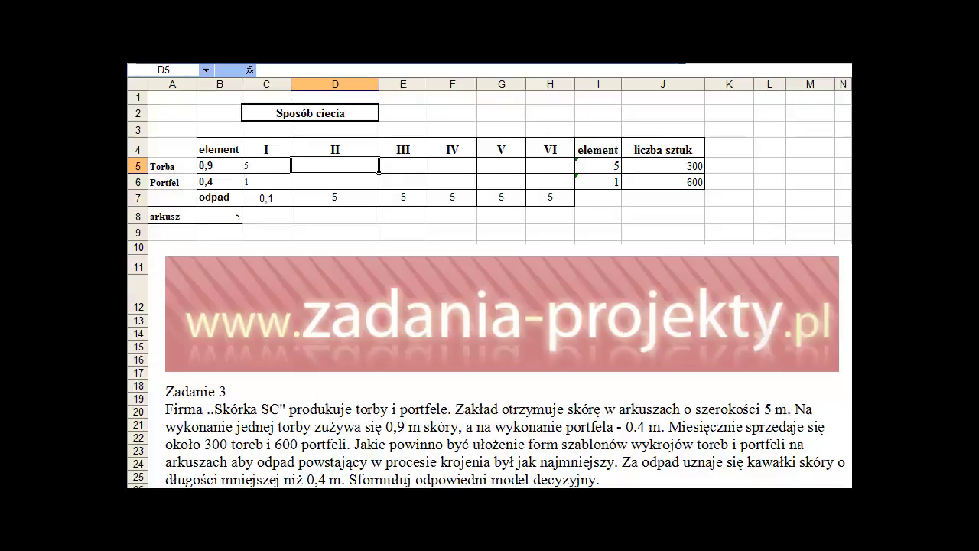
{"action": "left_click", "coordinate": [266, 165]}
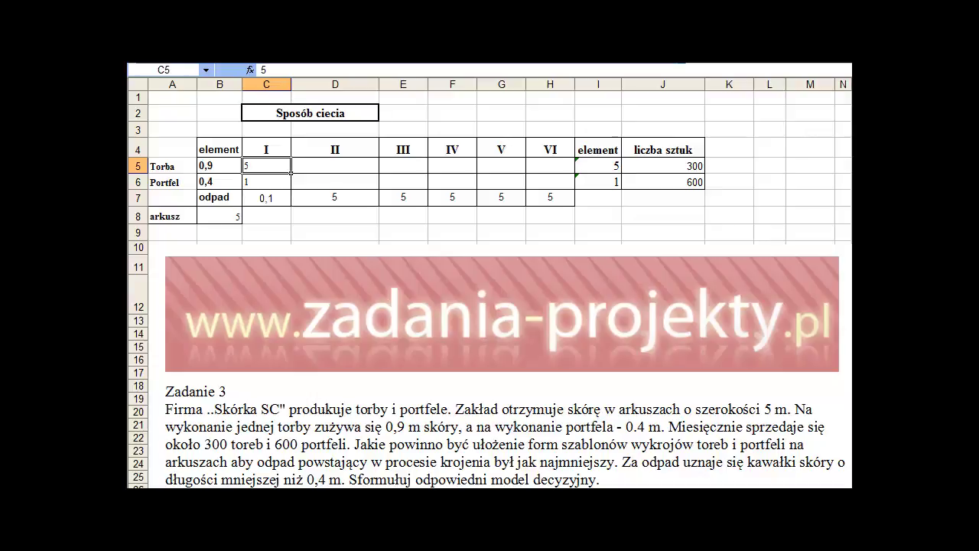
{"action": "left_click", "coordinate": [266, 181]}
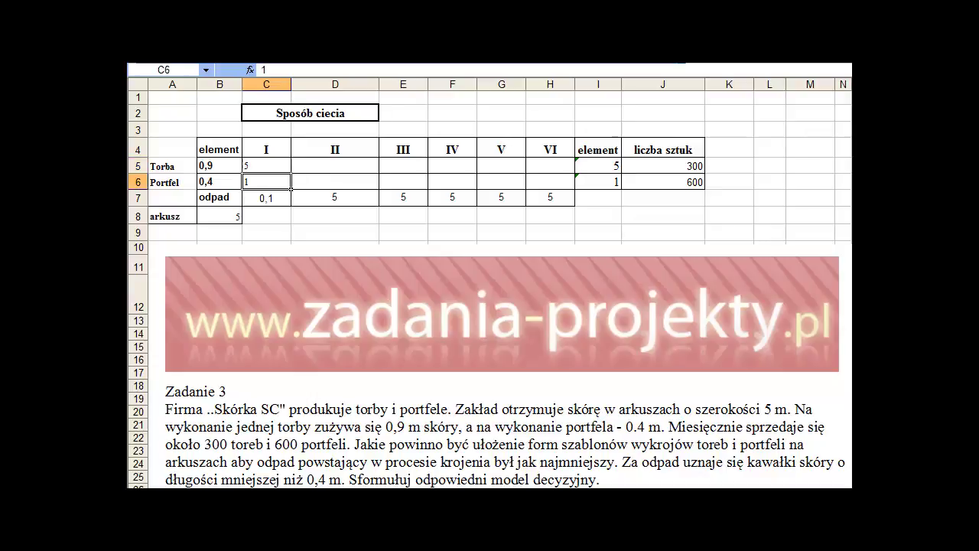
{"action": "left_click", "coordinate": [266, 165]}
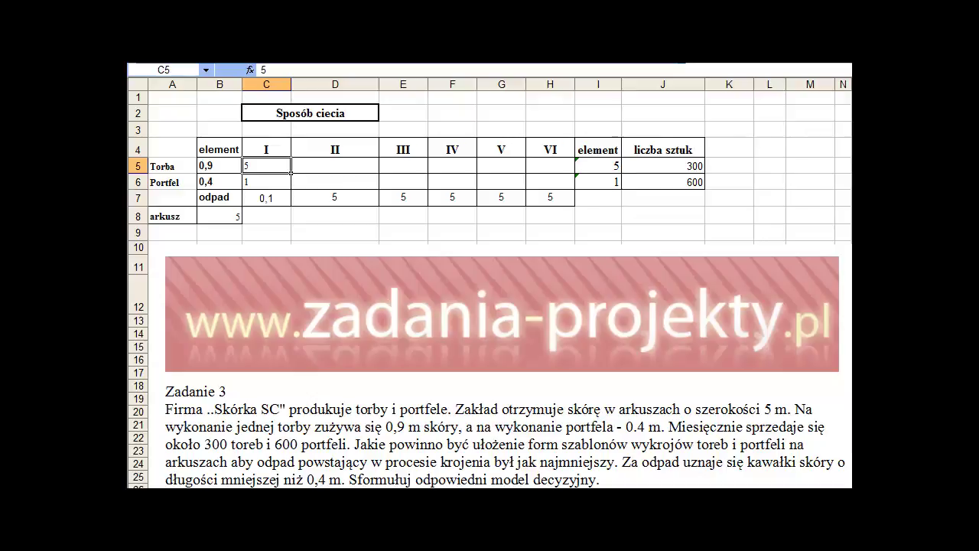
{"action": "left_click", "coordinate": [335, 166]}
- Give pattern II 4 bags, then try 1 and 2 wallets before settling on 3
{"action": "type", "text": "4"}
{"action": "key", "text": "Return"}
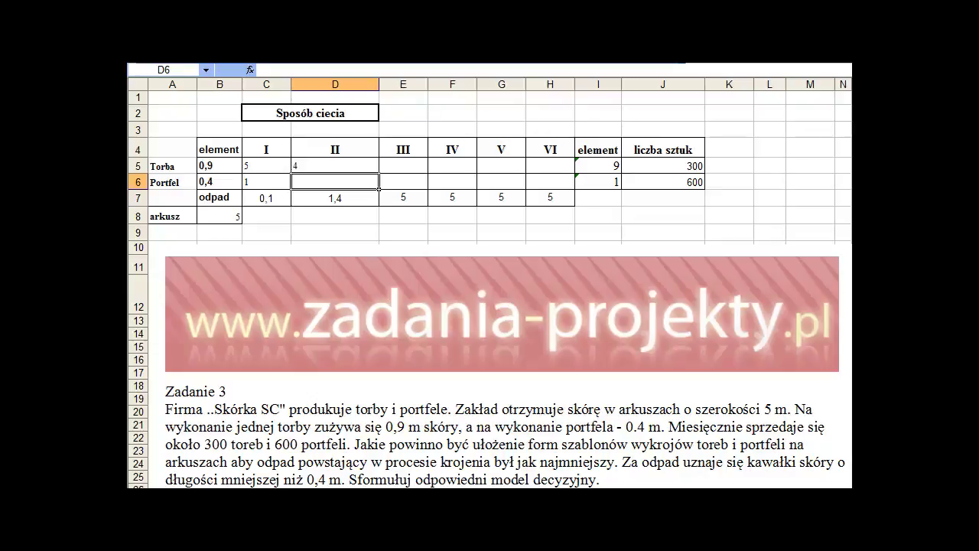
{"action": "type", "text": "1"}
{"action": "key", "text": "ctrl+Return"}
{"action": "type", "text": "2"}
{"action": "key", "text": "ctrl+Return"}
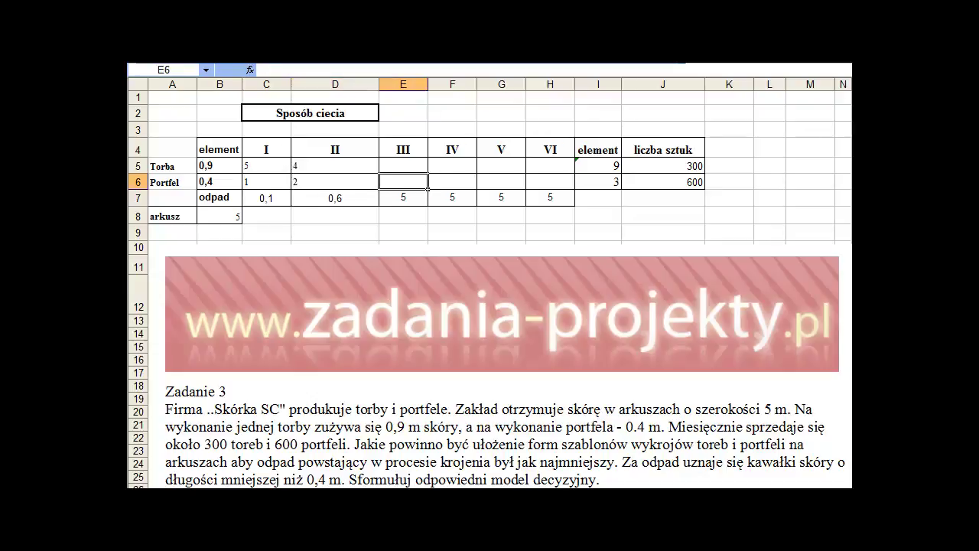
{"action": "type", "text": "3"}
{"action": "key", "text": "ctrl+Return"}
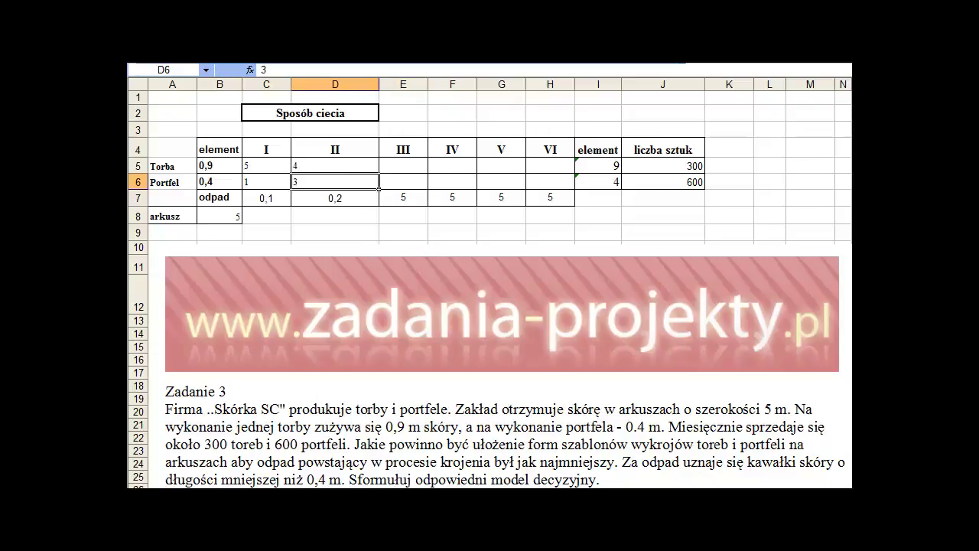
- Check pattern II's 0,2 waste and compare the bag counts of patterns I–III
{"action": "left_click", "coordinate": [335, 198]}
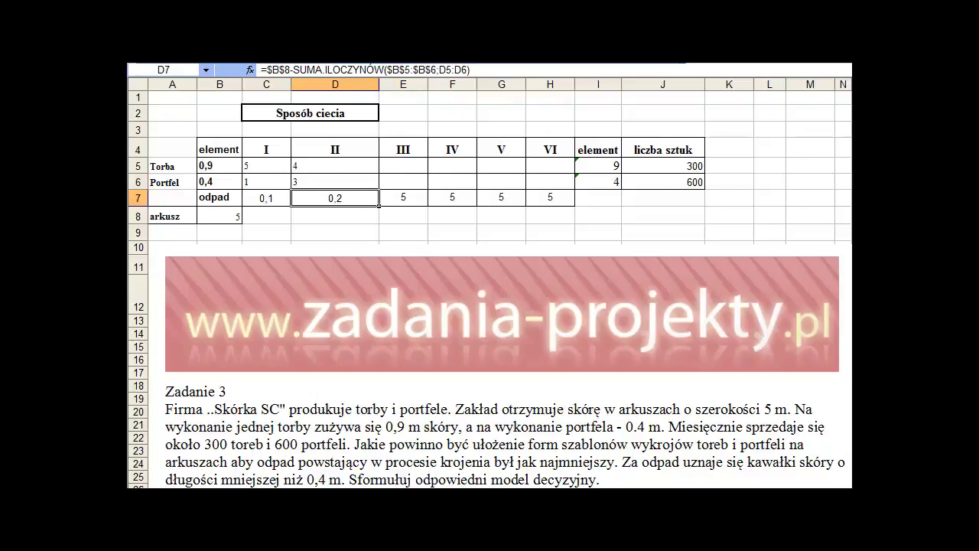
{"action": "left_click", "coordinate": [403, 197]}
{"action": "left_click", "coordinate": [403, 165]}
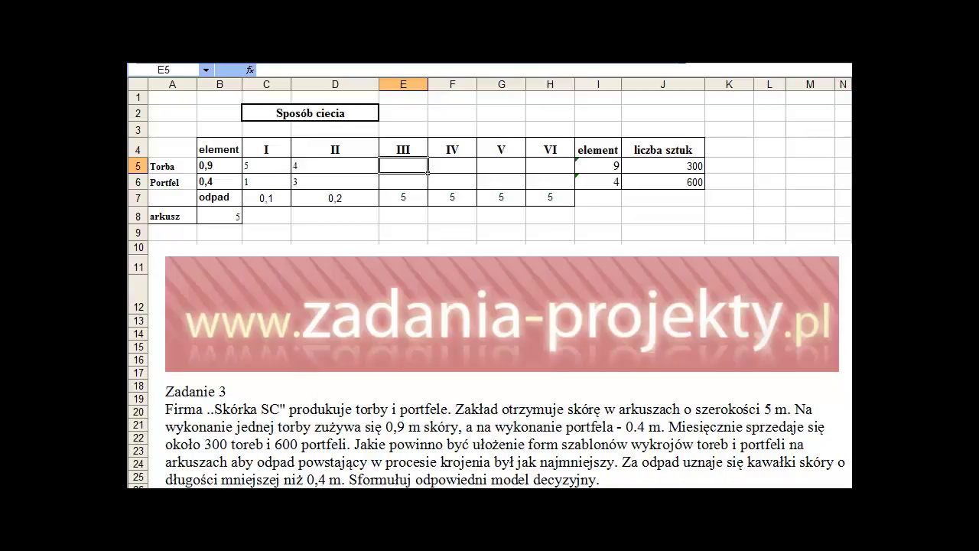
{"action": "left_click", "coordinate": [335, 165]}
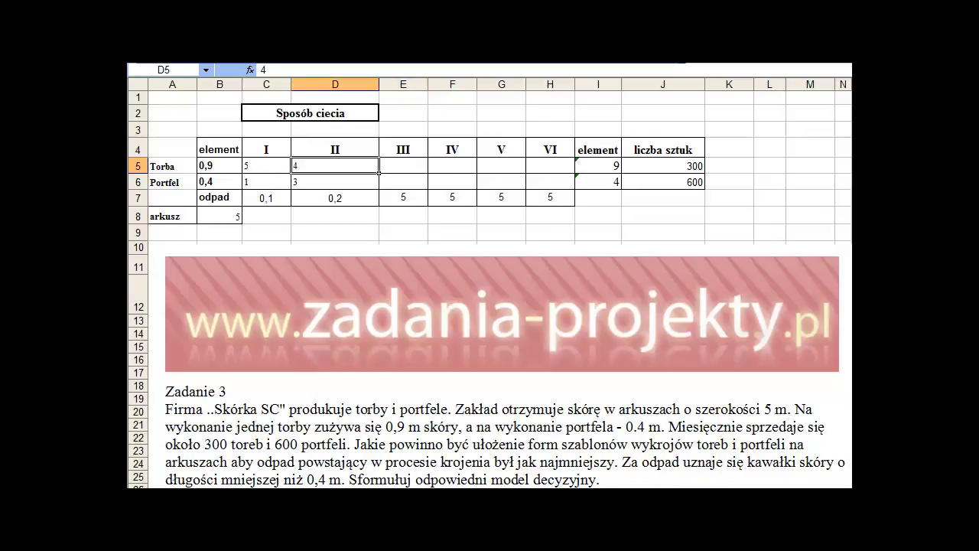
{"action": "left_click", "coordinate": [403, 165]}
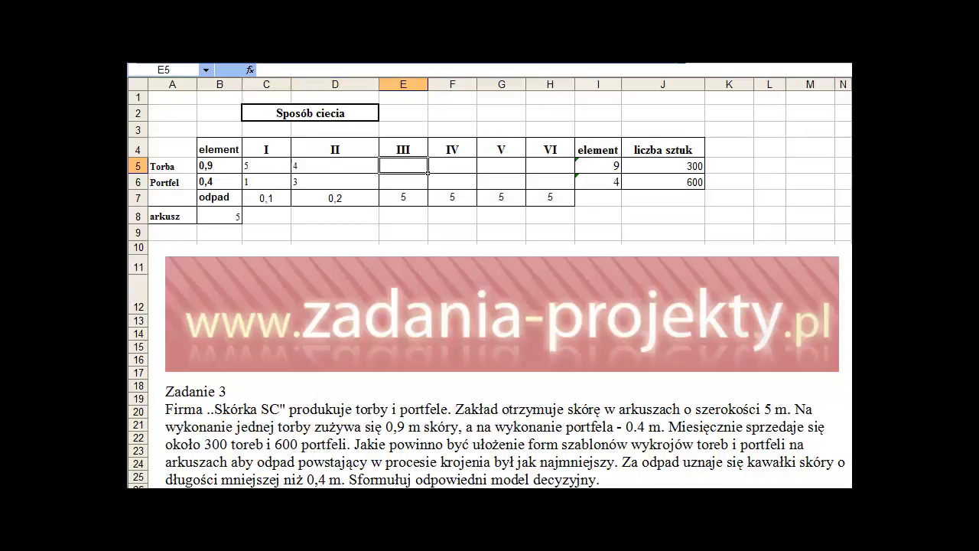
{"action": "left_click", "coordinate": [266, 165]}
{"action": "left_click", "coordinate": [335, 166]}
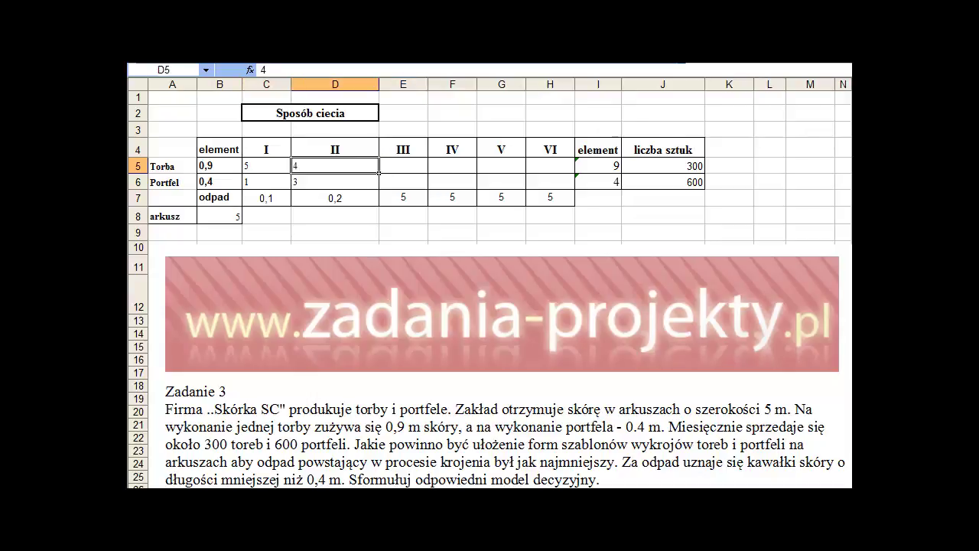
- Enter 3 bags and 5 Portfel pieces for pattern III, giving 0,3 waste
{"action": "left_click", "coordinate": [402, 169]}
{"action": "type", "text": "3"}
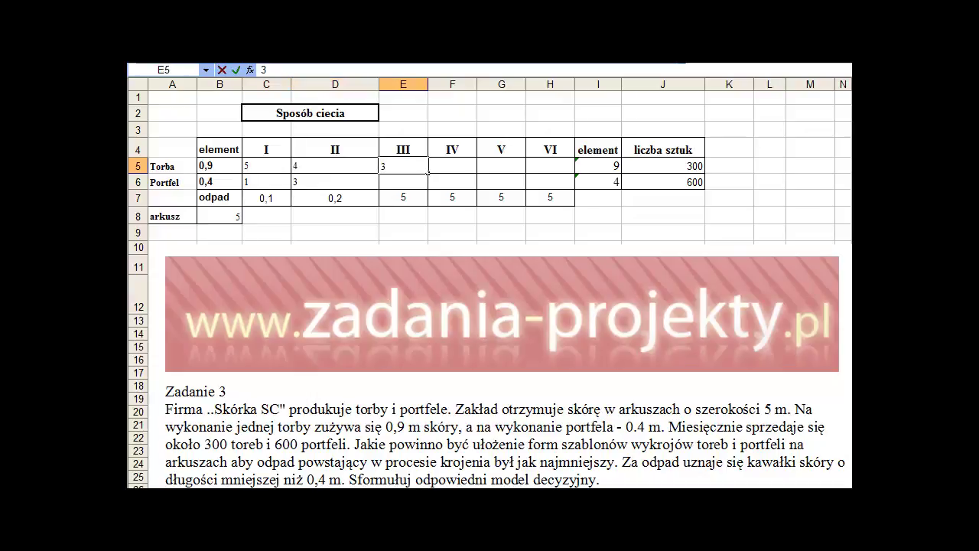
{"action": "key", "text": "Return"}
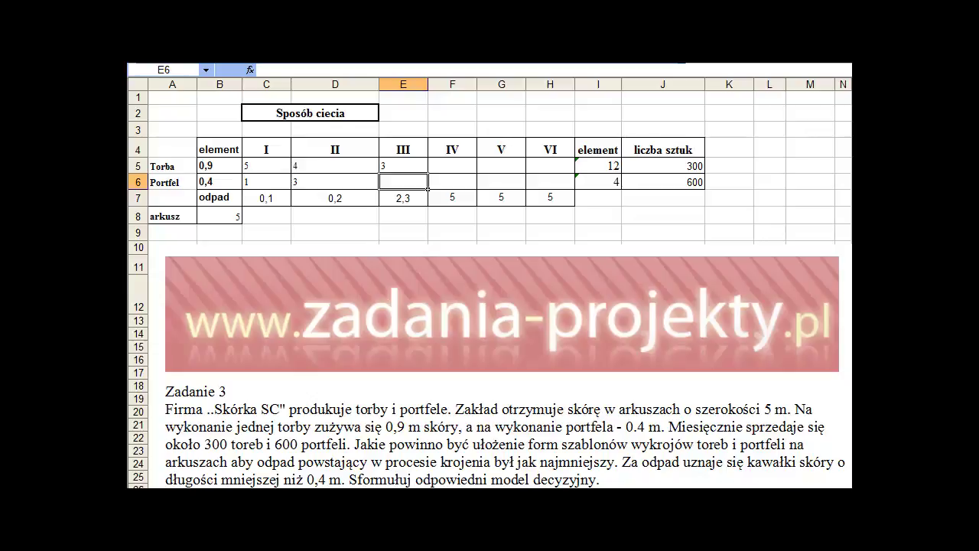
{"action": "type", "text": "5"}
{"action": "key", "text": "Tab"}
- Review the Torba and Portfel counts for patterns I–III in C5:E6
{"action": "left_click", "coordinate": [403, 181]}
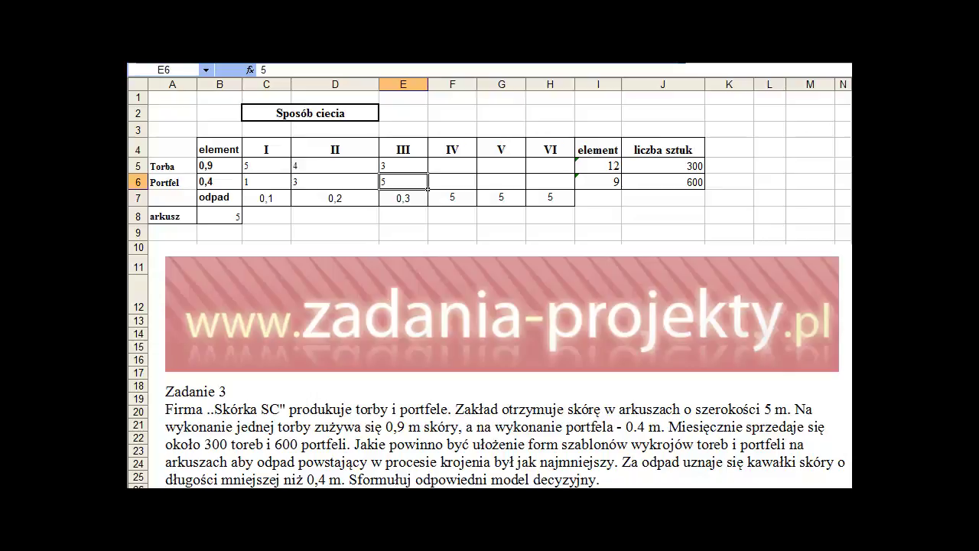
{"action": "key", "text": "Up"}
{"action": "key", "text": "Left"}
{"action": "key", "text": "Left"}
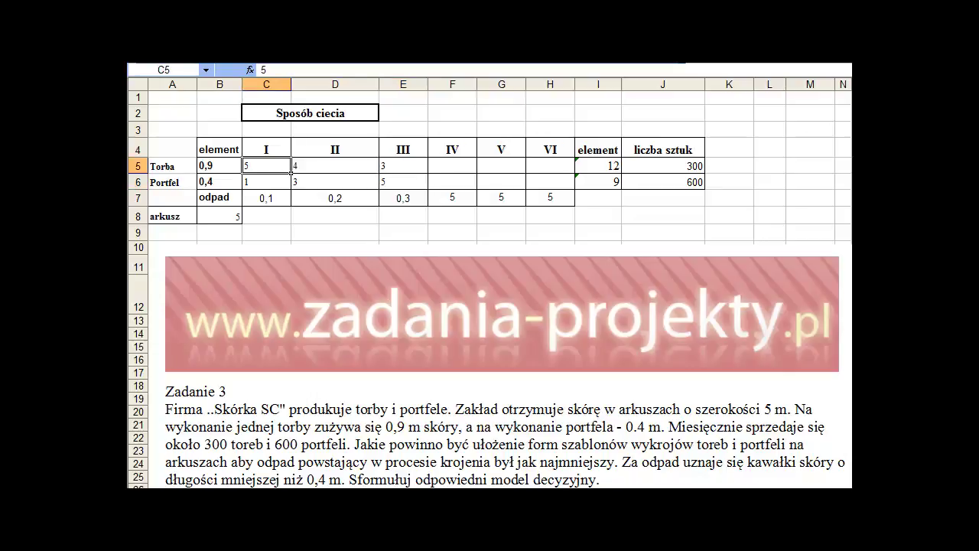
{"action": "key", "text": "Right"}
{"action": "key", "text": "Right"}
{"action": "key", "text": "Left"}
{"action": "key", "text": "Left"}
{"action": "key", "text": "Down"}
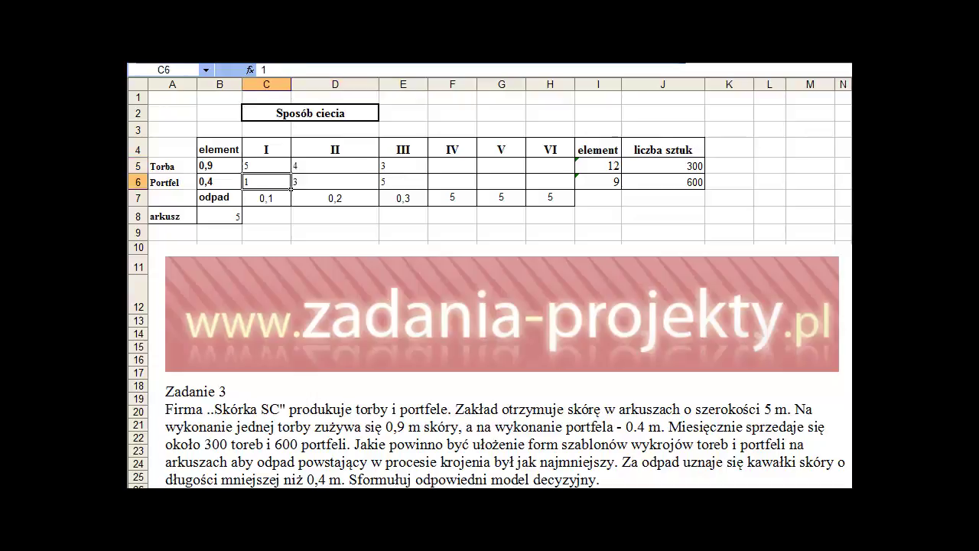
{"action": "key", "text": "Right"}
{"action": "key", "text": "Right"}
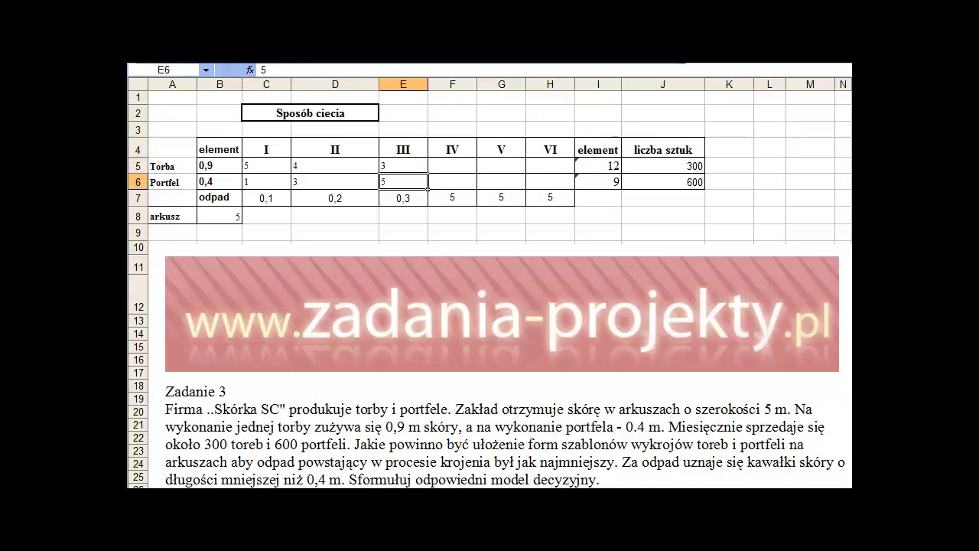
{"action": "left_click", "coordinate": [452, 182]}
{"action": "left_click", "coordinate": [452, 166]}
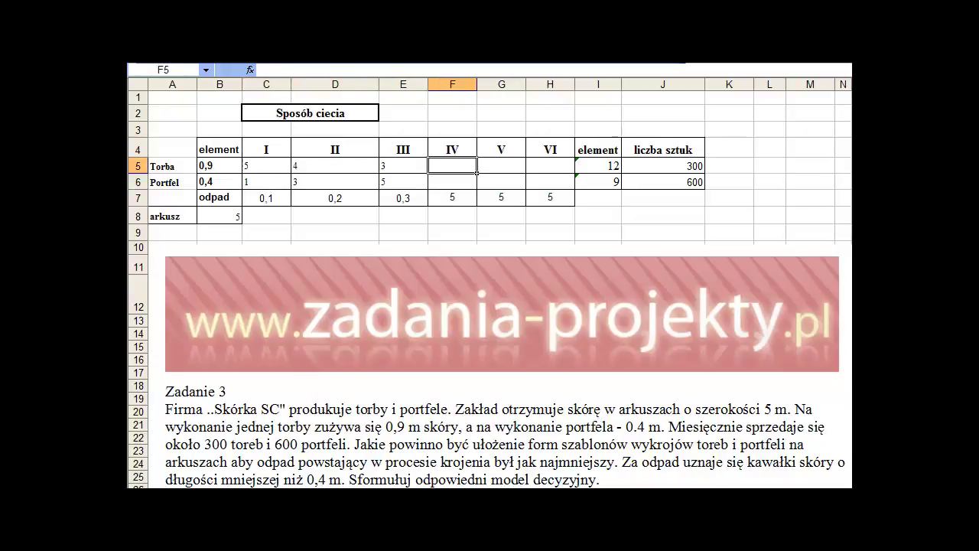
- Enter 2 Torba and 8 Portfel for pattern IV in F5:F6 and confirm zero waste
{"action": "key", "text": "Left"}
{"action": "key", "text": "Left"}
{"action": "key", "text": "Left"}
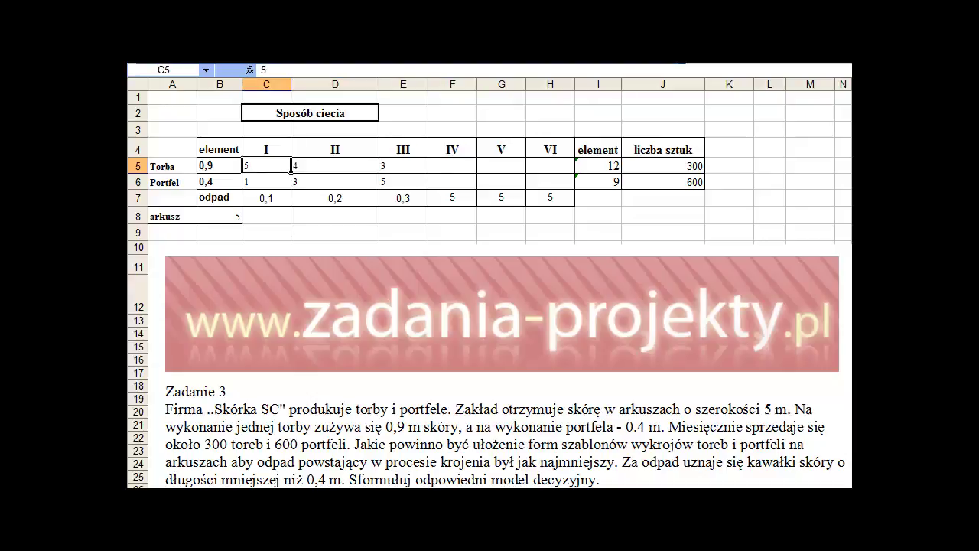
{"action": "key", "text": "Right"}
{"action": "key", "text": "Right"}
{"action": "key", "text": "Right"}
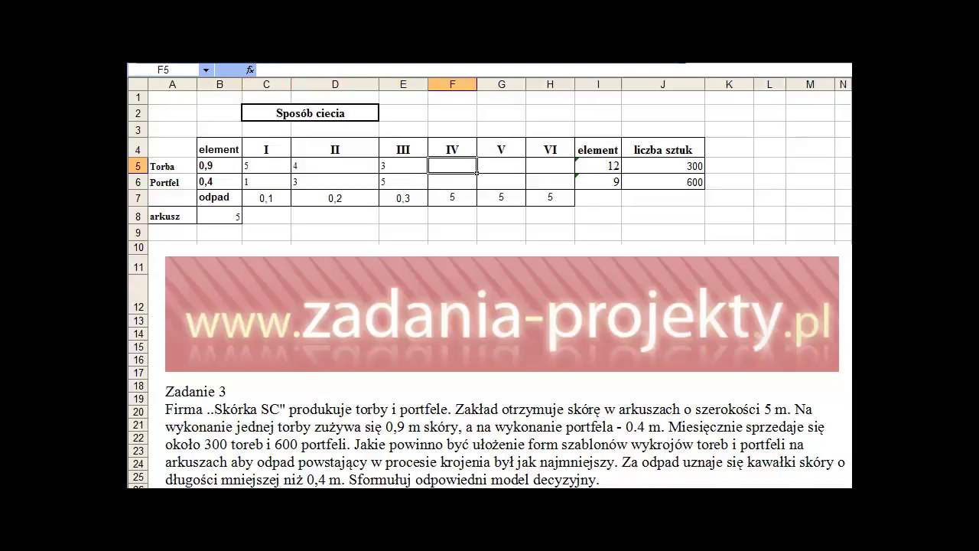
{"action": "type", "text": "2"}
{"action": "key", "text": "Return"}
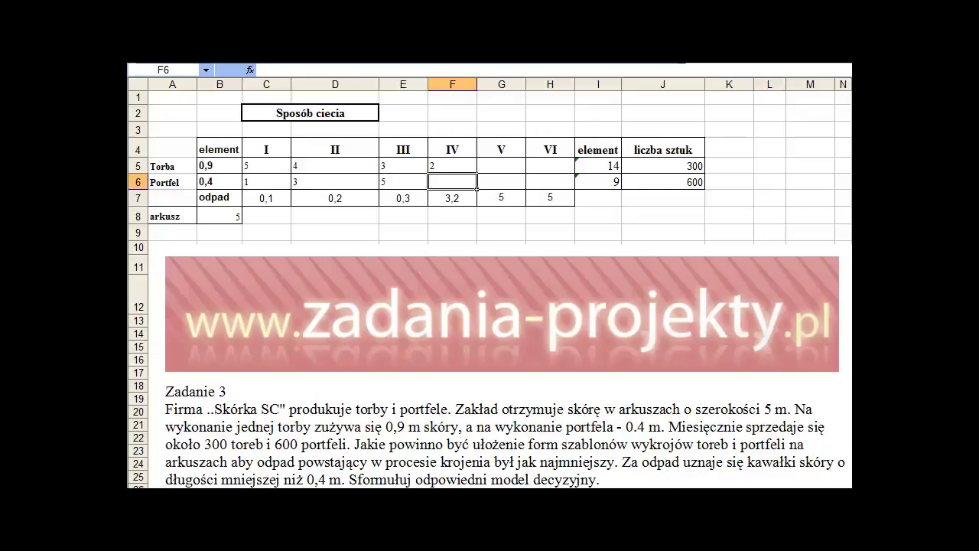
{"action": "type", "text": "8"}
{"action": "key", "text": "Tab"}
{"action": "key", "text": "Left"}
{"action": "key", "text": "Right"}
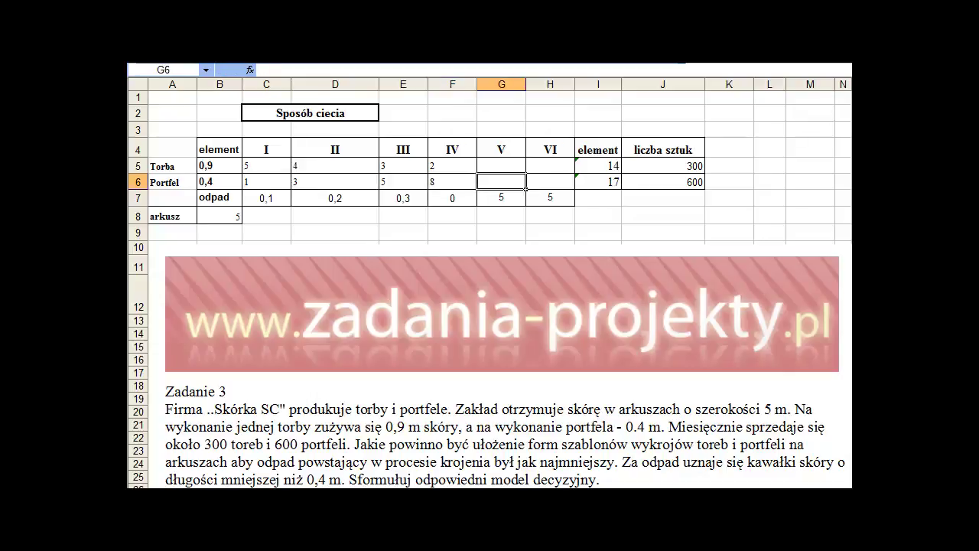
{"action": "key", "text": "Down"}
{"action": "key", "text": "Left"}
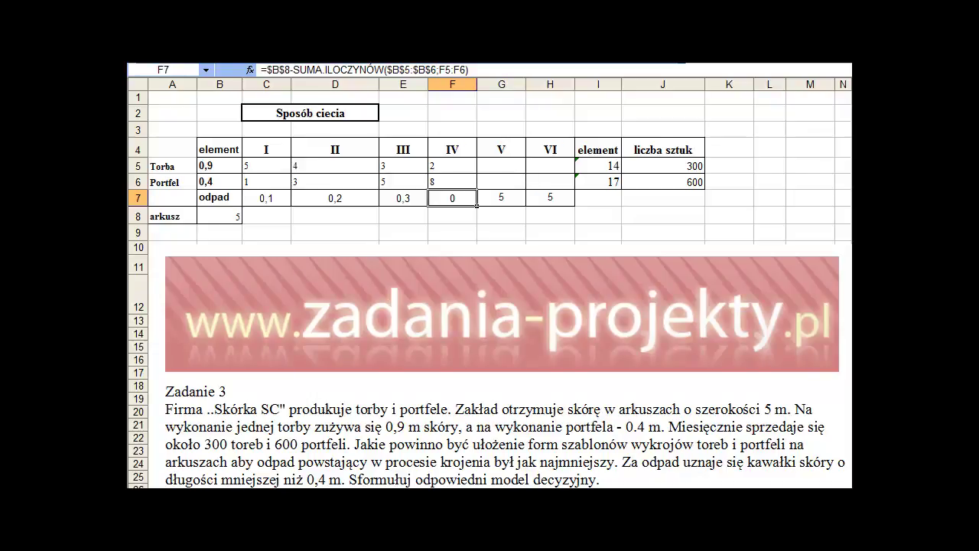
{"action": "key", "text": "Right"}
{"action": "key", "text": "Up"}
{"action": "key", "text": "Up"}
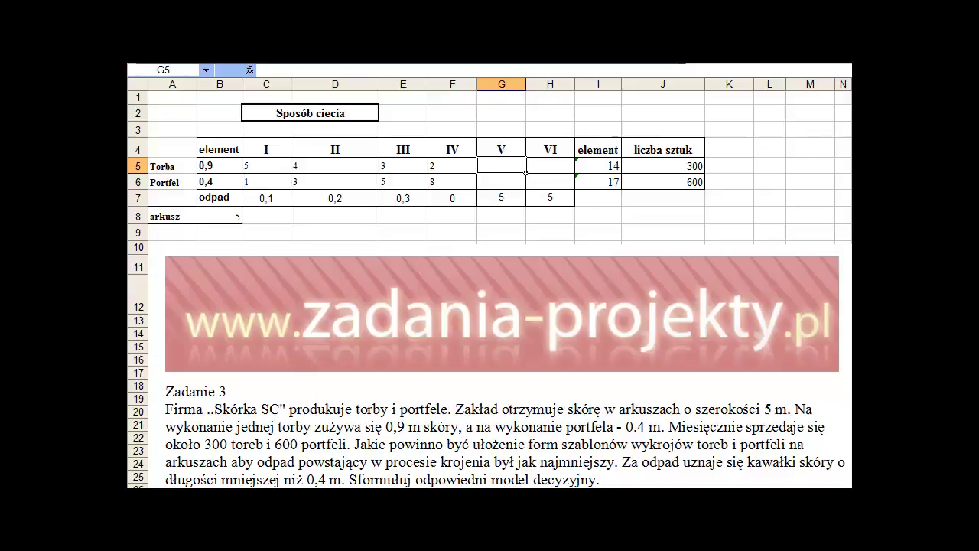
- Fill pattern V with 1 Torba and 10 Portfel pieces, for waste of 0,1
{"action": "type", "text": "1"}
{"action": "key", "text": "Return"}
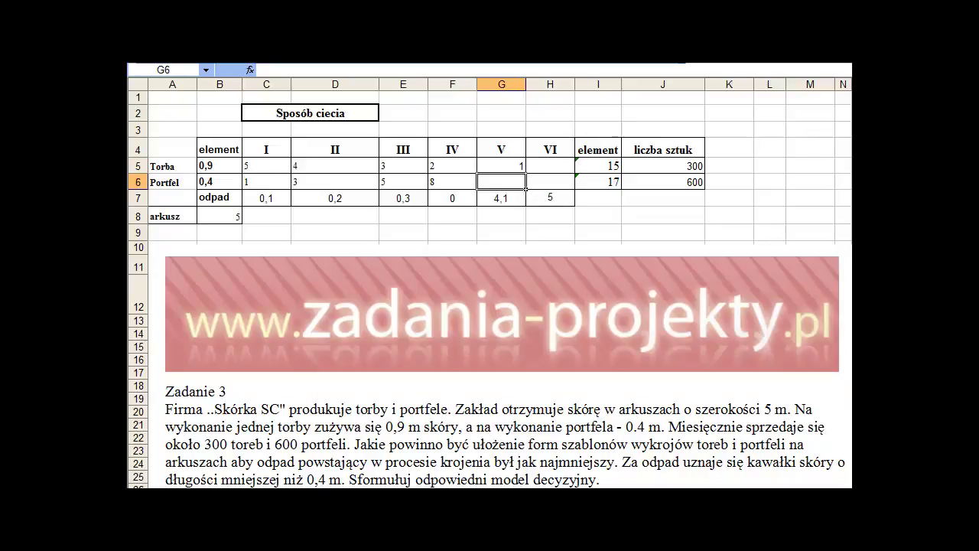
{"action": "left_click", "coordinate": [501, 197]}
{"action": "key", "text": "Up"}
{"action": "key", "text": "Left"}
{"action": "key", "text": "Left"}
{"action": "key", "text": "Left"}
{"action": "key", "text": "Left"}
{"action": "key", "text": "Left"}
{"action": "key", "text": "Left"}
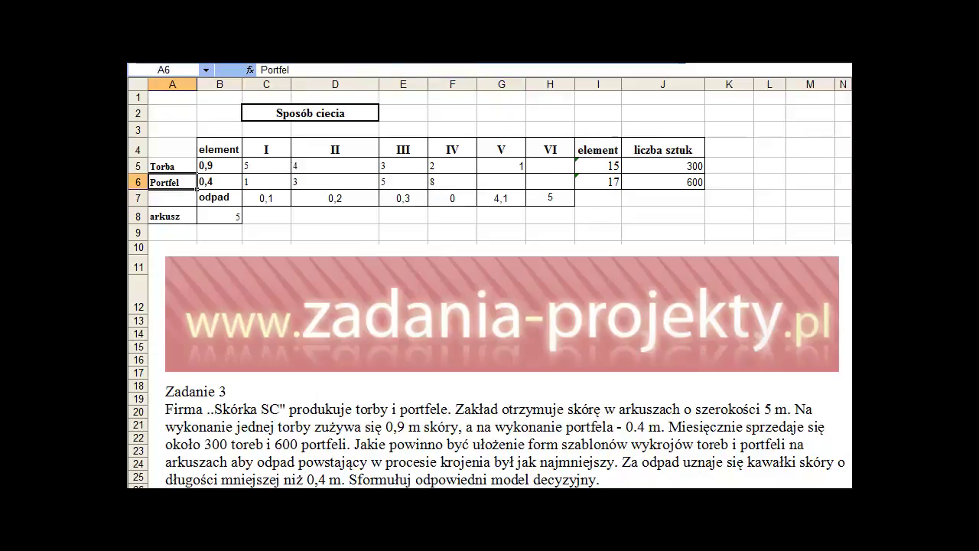
{"action": "key", "text": "Right"}
{"action": "key", "text": "Right"}
{"action": "key", "text": "Right"}
{"action": "key", "text": "Right"}
{"action": "key", "text": "Right"}
{"action": "key", "text": "Right"}
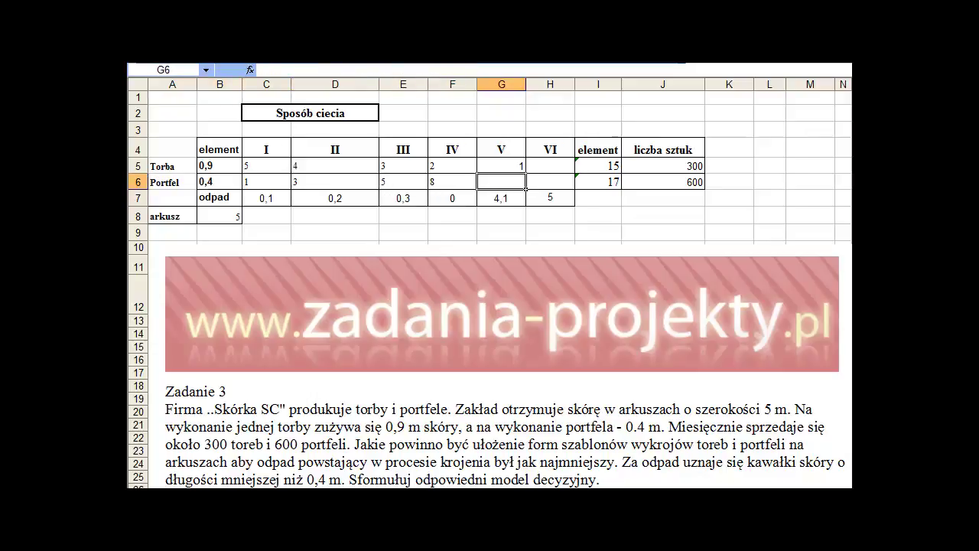
{"action": "key", "text": "Right"}
{"action": "key", "text": "Left"}
{"action": "type", "text": "1"}
{"action": "type", "text": "0"}
{"action": "key", "text": "Return"}
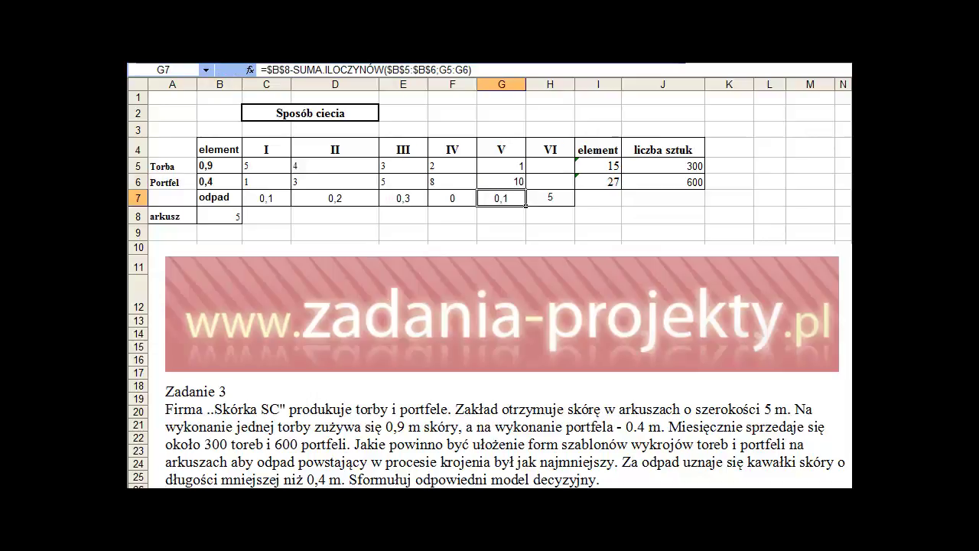
- Fill pattern VI with 0 Torba and 12 Portfel pieces, for waste of 0,2
{"action": "key", "text": "Right"}
{"action": "key", "text": "Up"}
{"action": "key", "text": "Up"}
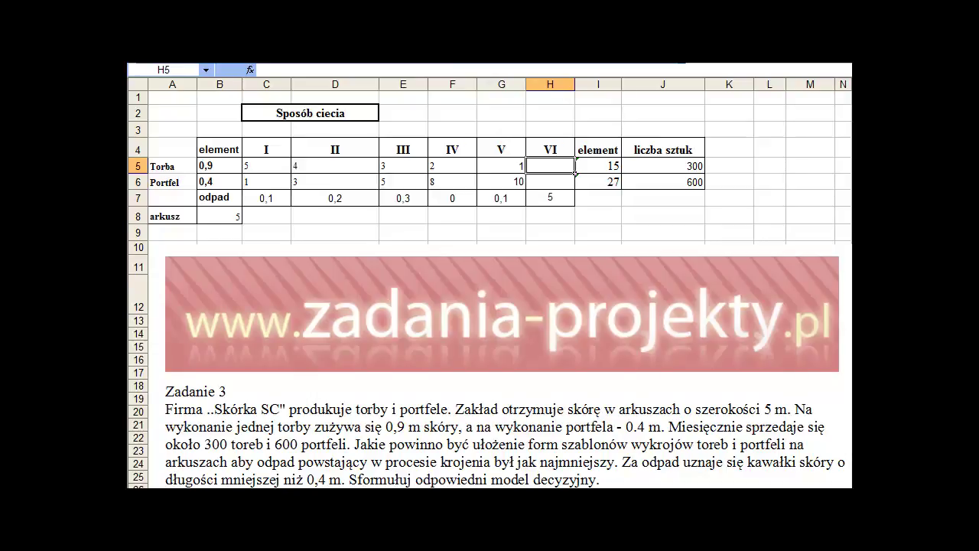
{"action": "type", "text": "0"}
{"action": "key", "text": "Return"}
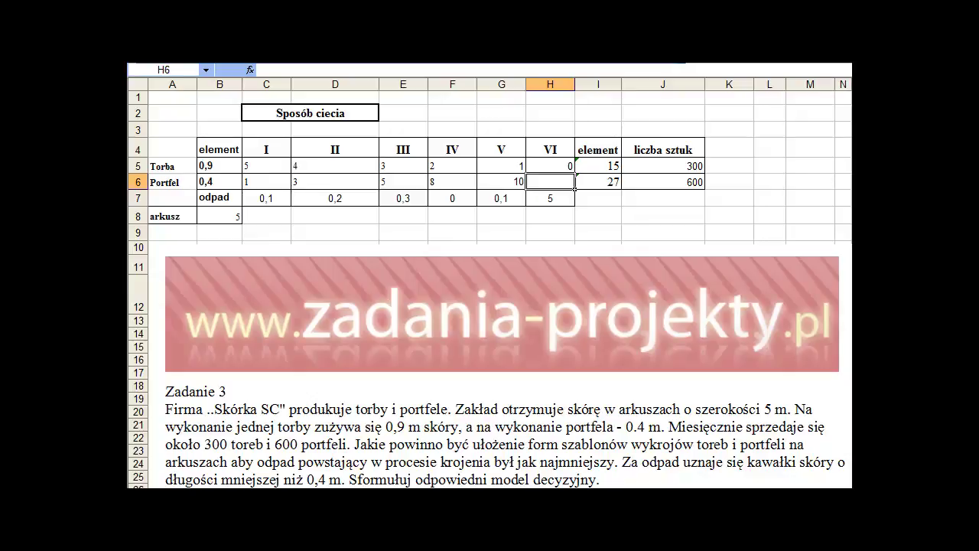
{"action": "type", "text": "12"}
{"action": "key", "text": "Return"}
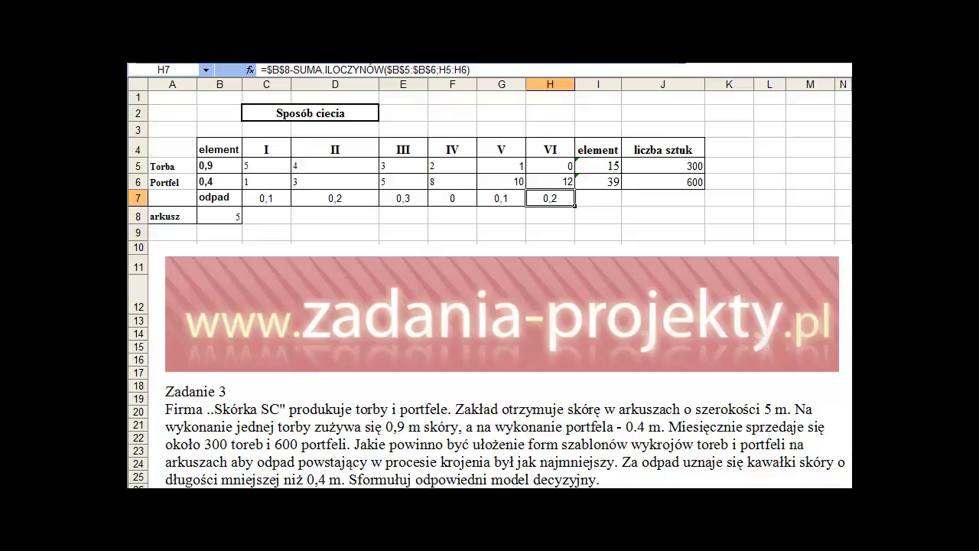
{"action": "left_click", "coordinate": [550, 165]}
{"action": "left_click", "coordinate": [598, 165]}
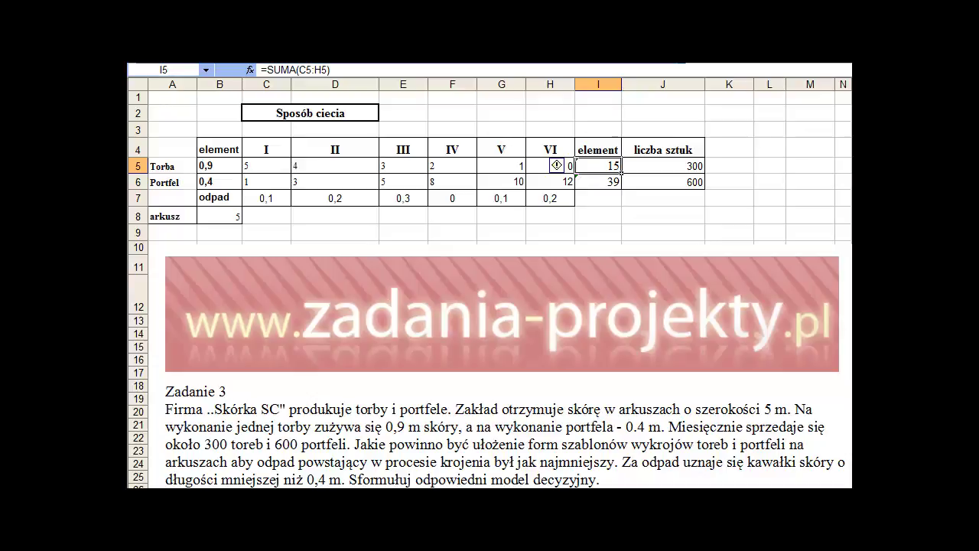
{"action": "left_click", "coordinate": [573, 171]}
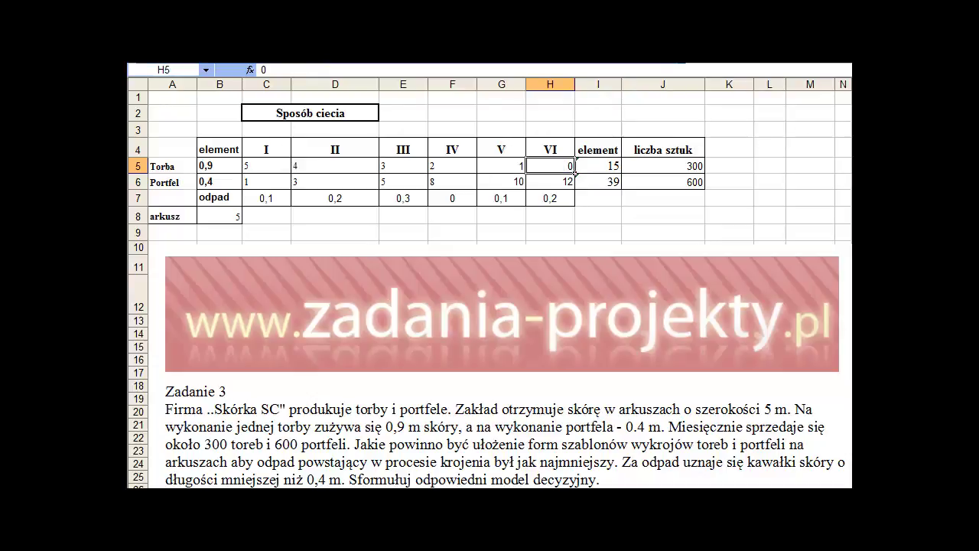
{"action": "key", "text": "Down"}
{"action": "key", "text": "Down"}
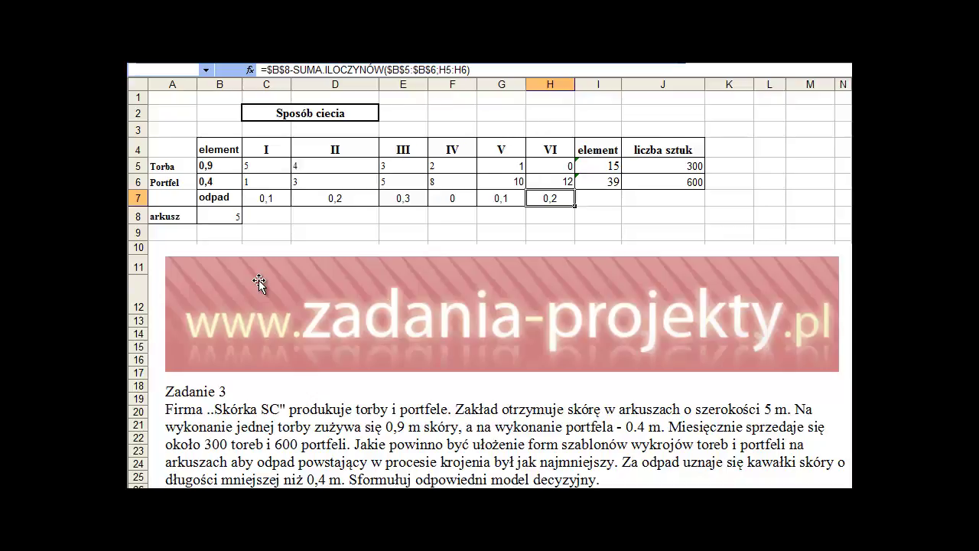
{"action": "mouse_move", "coordinate": [273, 148]}
{"action": "left_mouse_down"}
{"action": "mouse_move", "coordinate": [508, 147]}
{"action": "mouse_move", "coordinate": [536, 174]}
{"action": "left_mouse_up"}
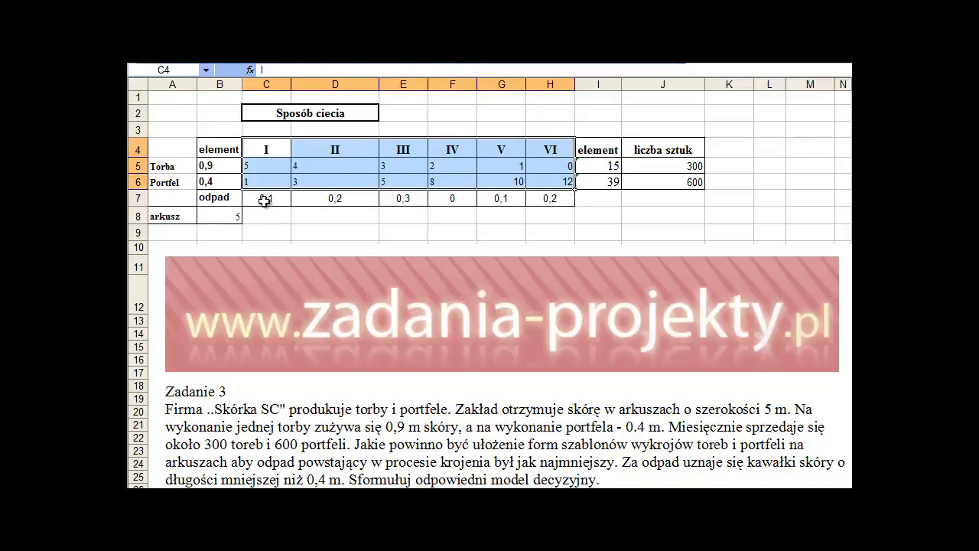
{"action": "mouse_move", "coordinate": [265, 201]}
{"action": "left_mouse_down"}
{"action": "mouse_move", "coordinate": [501, 208]}
{"action": "mouse_move", "coordinate": [554, 197]}
{"action": "left_mouse_up"}
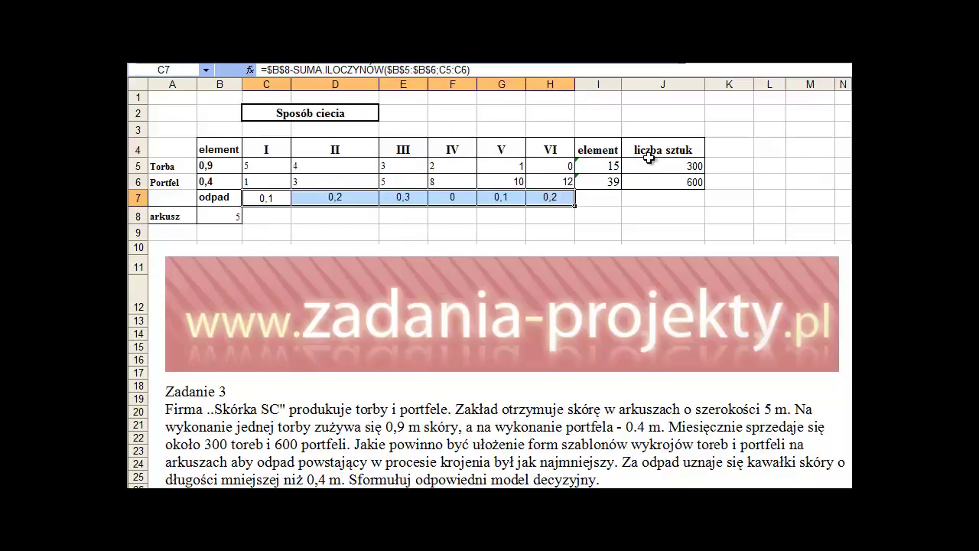
{"action": "left_click_drag", "start_coordinate": [652, 165], "coordinate": [653, 182]}
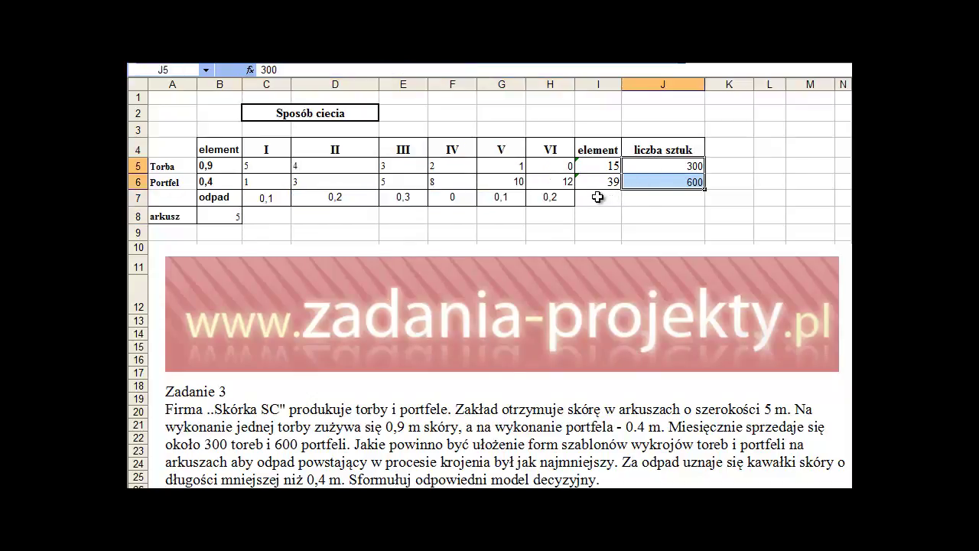
{"action": "left_click_drag", "start_coordinate": [169, 168], "coordinate": [159, 182]}
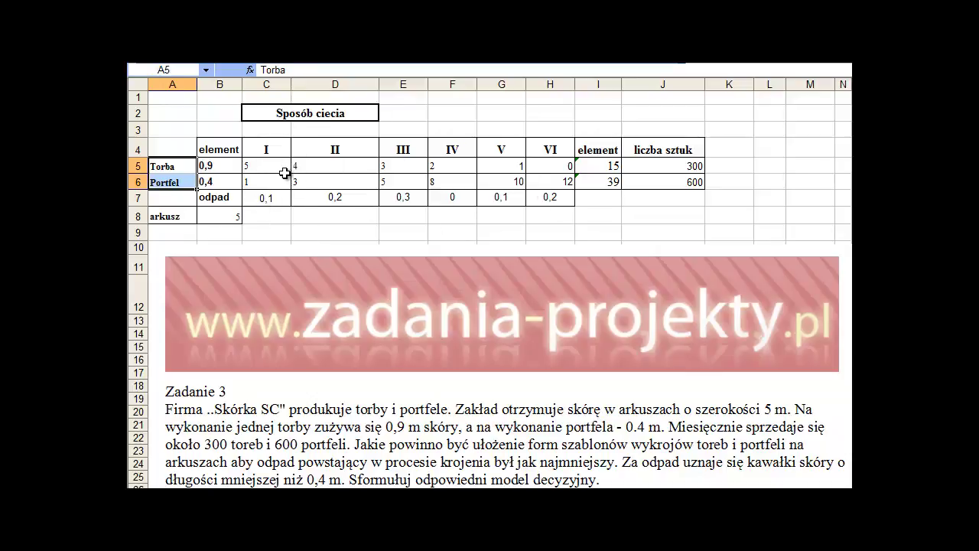
- Fill the pattern counts yellow and the 300 and 600 quantity cells gold
{"action": "left_click_drag", "start_coordinate": [251, 167], "coordinate": [540, 184]}
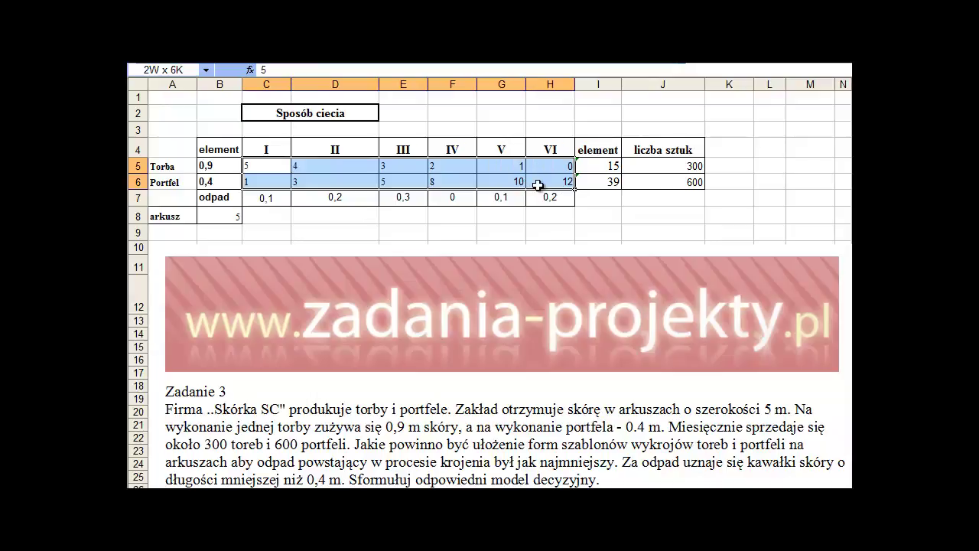
{"action": "left_click", "coordinate": [604, 57]}
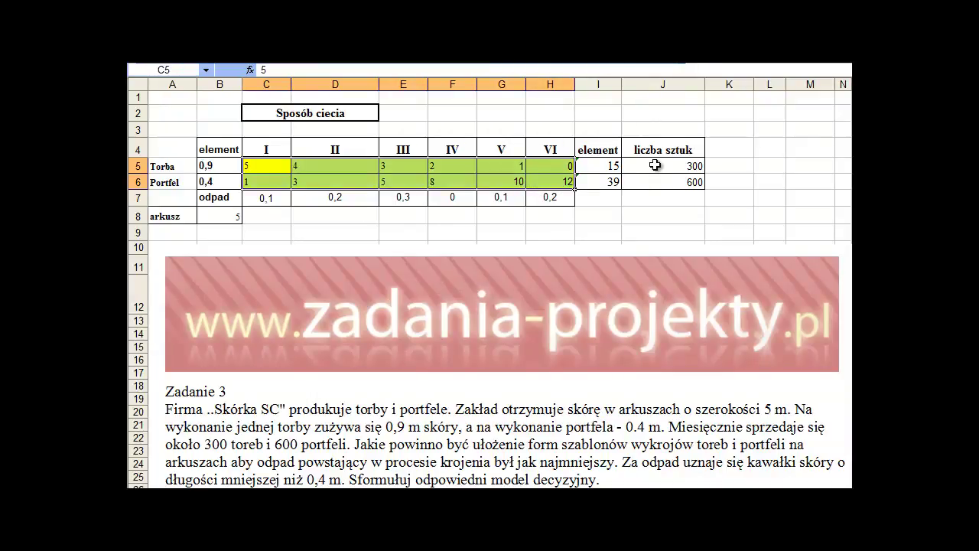
{"action": "left_click_drag", "start_coordinate": [651, 165], "coordinate": [654, 180]}
{"action": "left_click", "coordinate": [617, 57]}
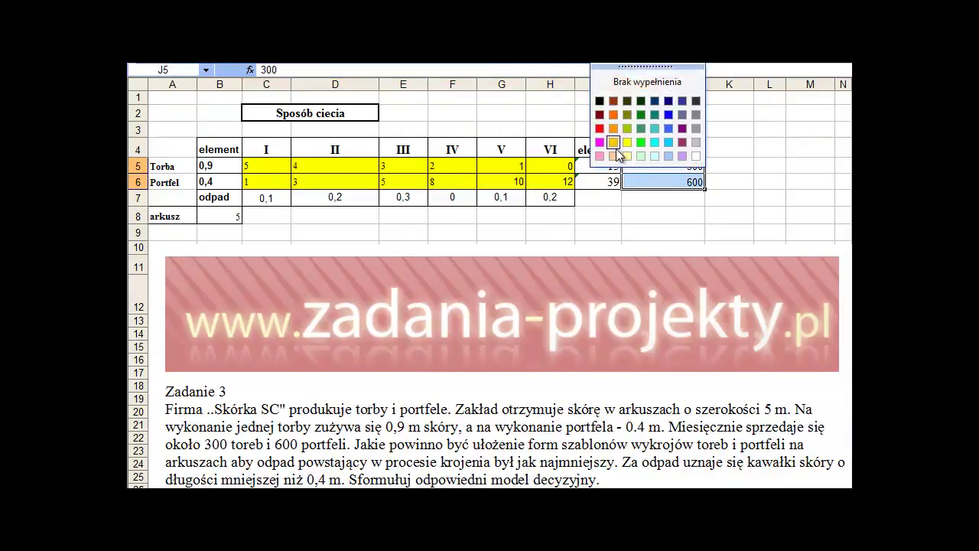
{"action": "left_click", "coordinate": [611, 142]}
- Fill the odpad waste row C7:H7 with light turquoise
{"action": "left_click_drag", "start_coordinate": [268, 200], "coordinate": [547, 197]}
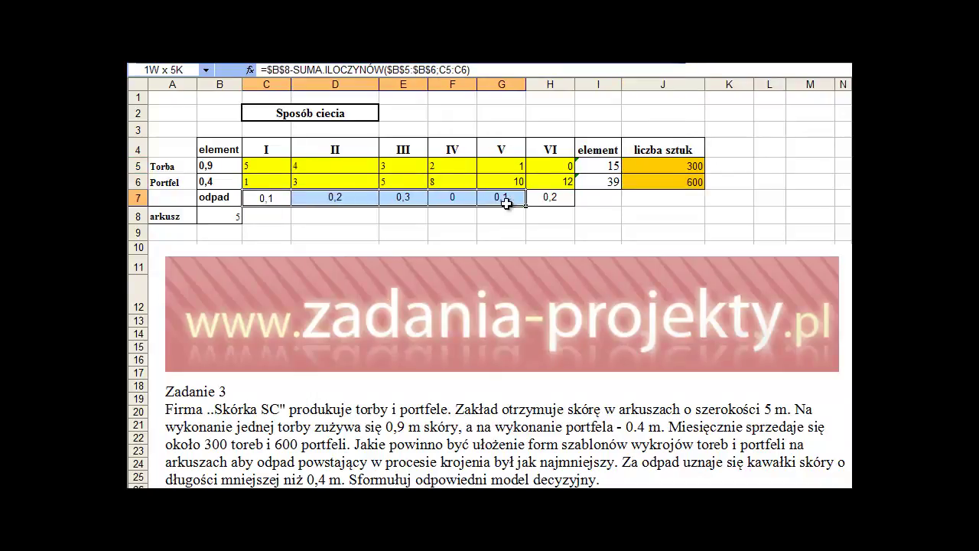
{"action": "left_click", "coordinate": [617, 58]}
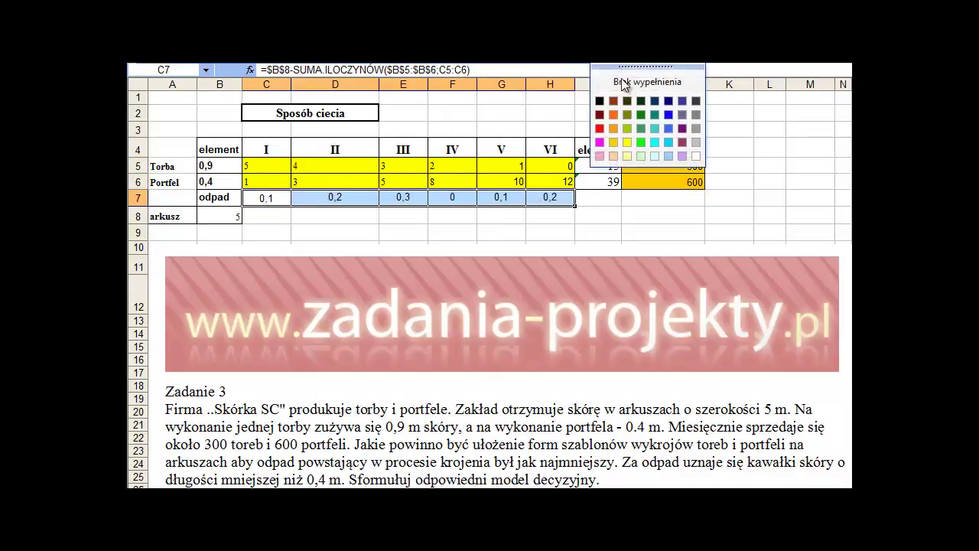
{"action": "left_click", "coordinate": [655, 155]}
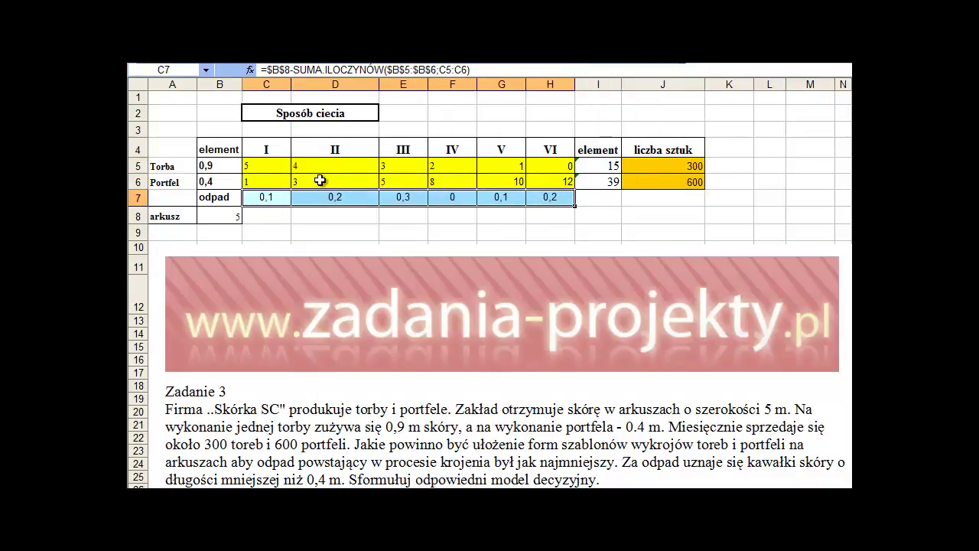
{"action": "left_click_drag", "start_coordinate": [262, 149], "coordinate": [550, 148]}
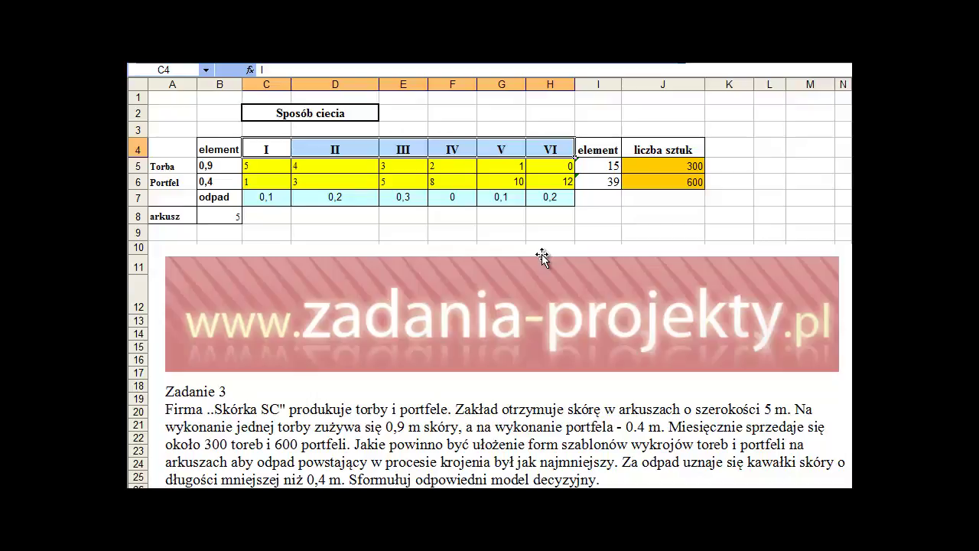
- Nudge the banner-and-task picture slightly lower on the sheet
{"action": "scroll", "coordinate": [542, 254], "scroll_direction": "down", "scroll_amount": 2}
{"action": "scroll", "coordinate": [541, 255], "scroll_direction": "down", "scroll_amount": 1}
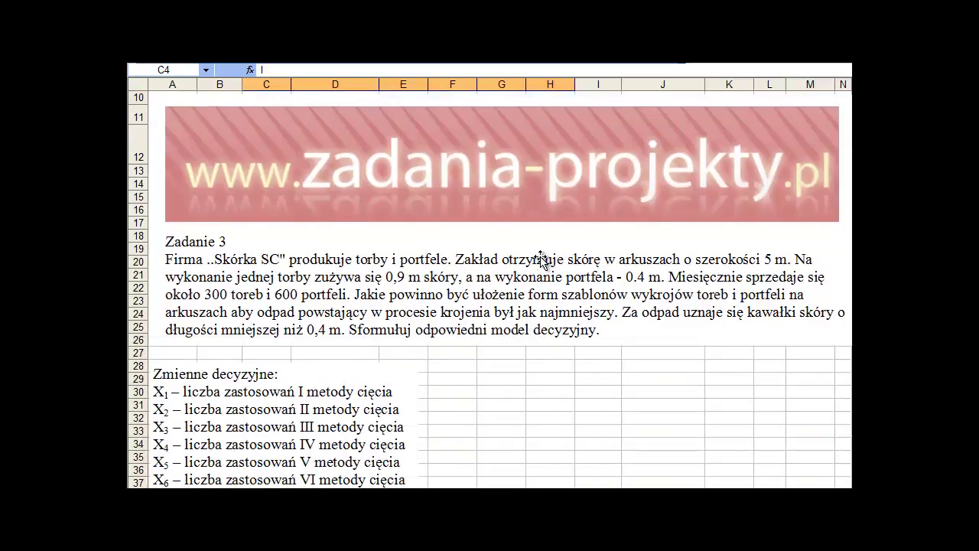
{"action": "scroll", "coordinate": [501, 336], "scroll_direction": "down", "scroll_amount": 1}
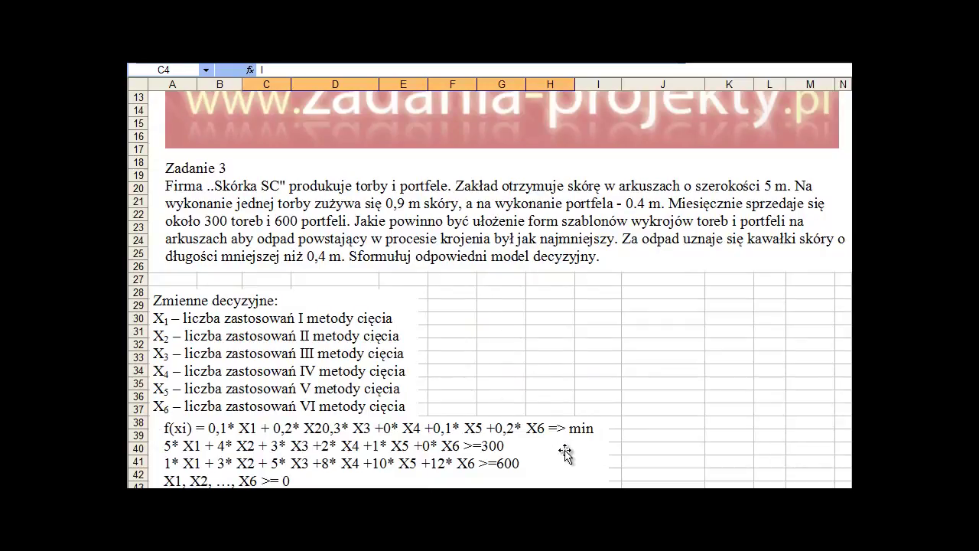
{"action": "left_click", "coordinate": [552, 234]}
{"action": "left_click_drag", "start_coordinate": [554, 240], "coordinate": [553, 255]}
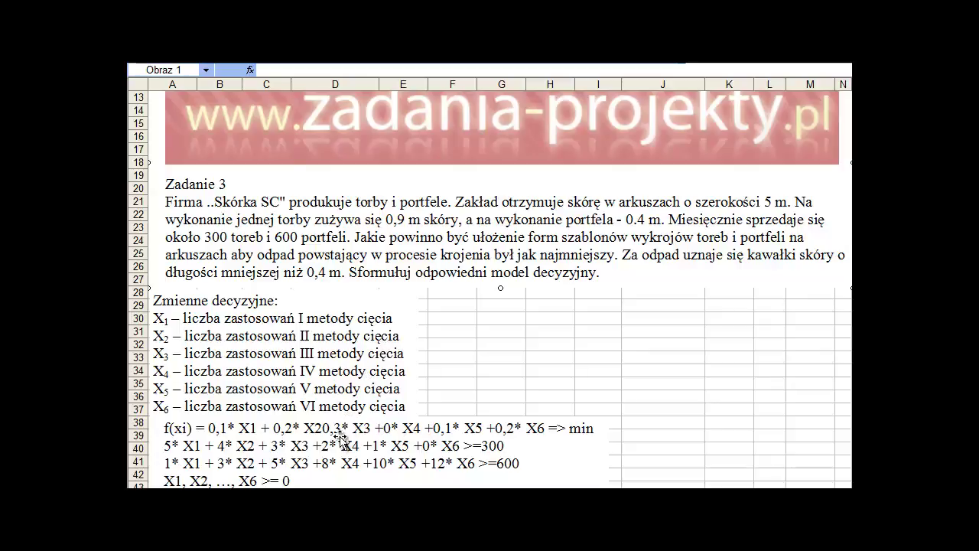
{"action": "scroll", "coordinate": [332, 449], "scroll_direction": "up", "scroll_amount": 4}
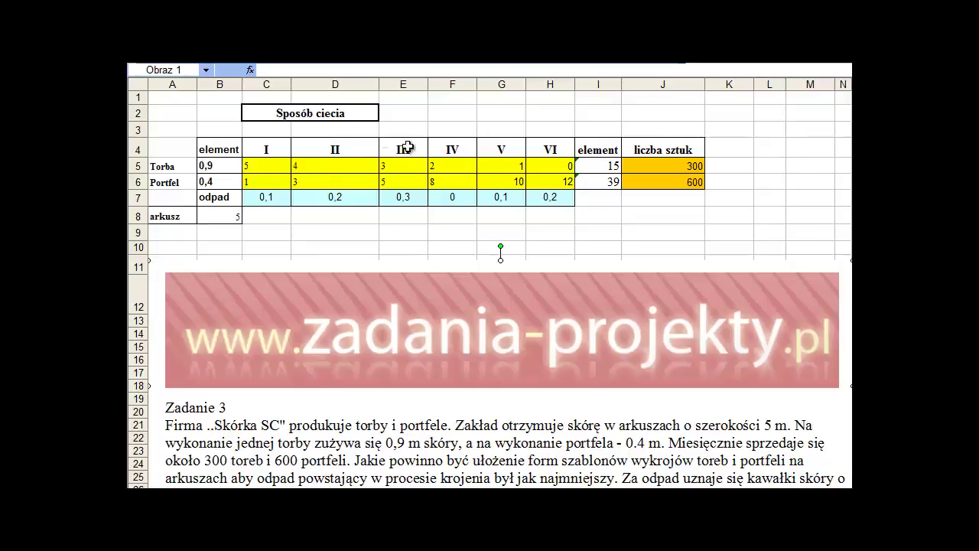
{"action": "left_click_drag", "start_coordinate": [266, 164], "coordinate": [537, 182]}
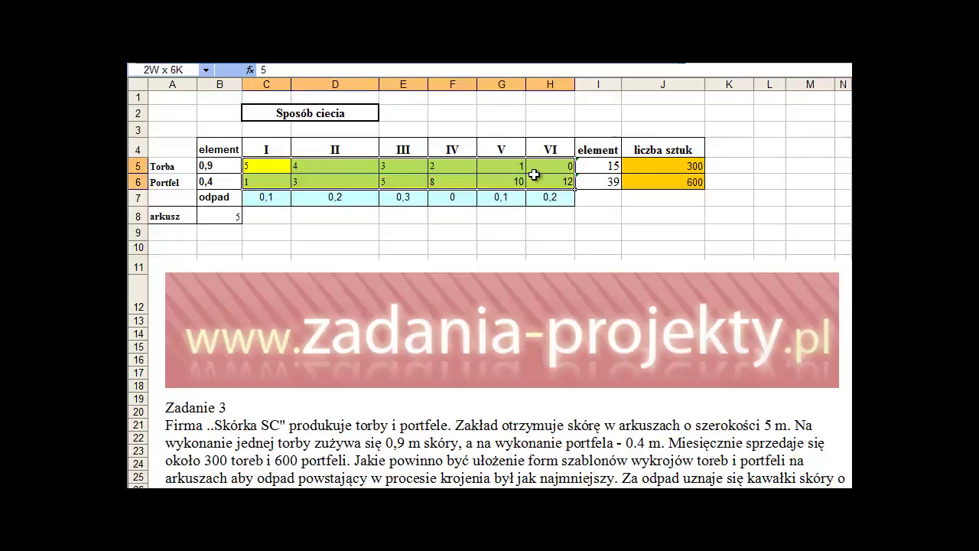
{"action": "left_click", "coordinate": [159, 169]}
{"action": "left_click_drag", "start_coordinate": [260, 198], "coordinate": [535, 197]}
{"action": "scroll", "coordinate": [411, 237], "scroll_direction": "down", "scroll_amount": 3}
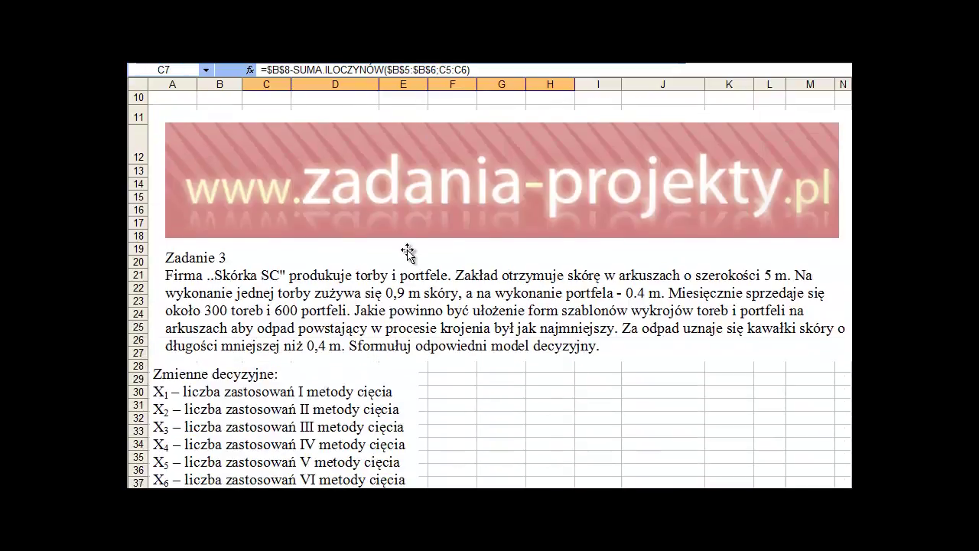
{"action": "scroll", "coordinate": [409, 252], "scroll_direction": "down", "scroll_amount": 1}
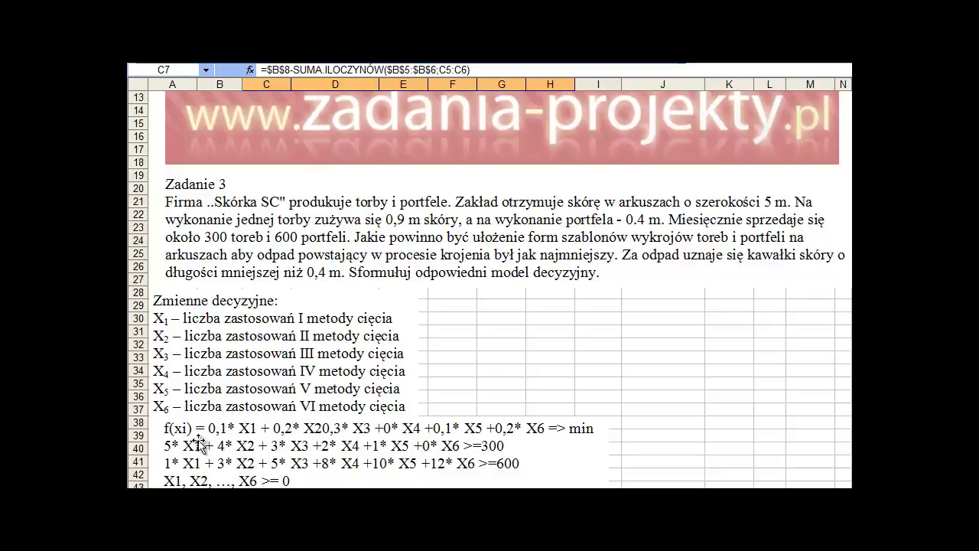
{"action": "scroll", "coordinate": [207, 428], "scroll_direction": "up", "scroll_amount": 4}
{"action": "mouse_move", "coordinate": [278, 197]}
{"action": "left_mouse_down"}
{"action": "mouse_move", "coordinate": [434, 214]}
{"action": "mouse_move", "coordinate": [549, 198]}
{"action": "left_mouse_up"}
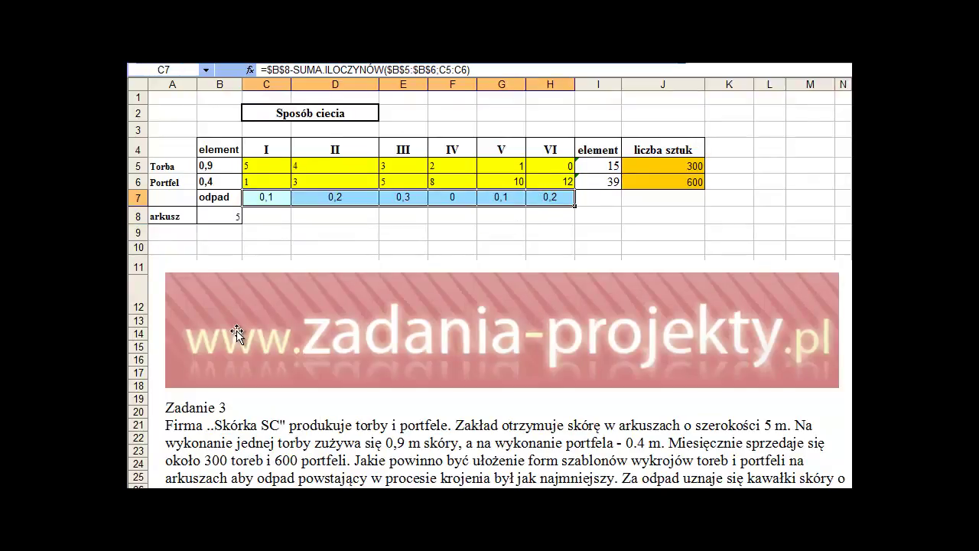
{"action": "scroll", "coordinate": [236, 334], "scroll_direction": "down", "scroll_amount": 1}
{"action": "scroll", "coordinate": [255, 332], "scroll_direction": "down", "scroll_amount": 3}
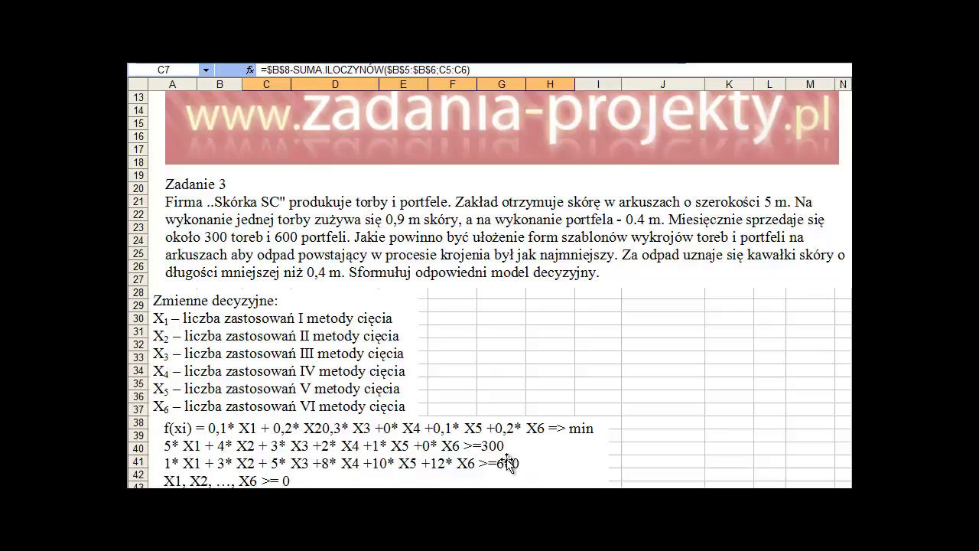
{"action": "scroll", "coordinate": [294, 415], "scroll_direction": "up", "scroll_amount": 4}
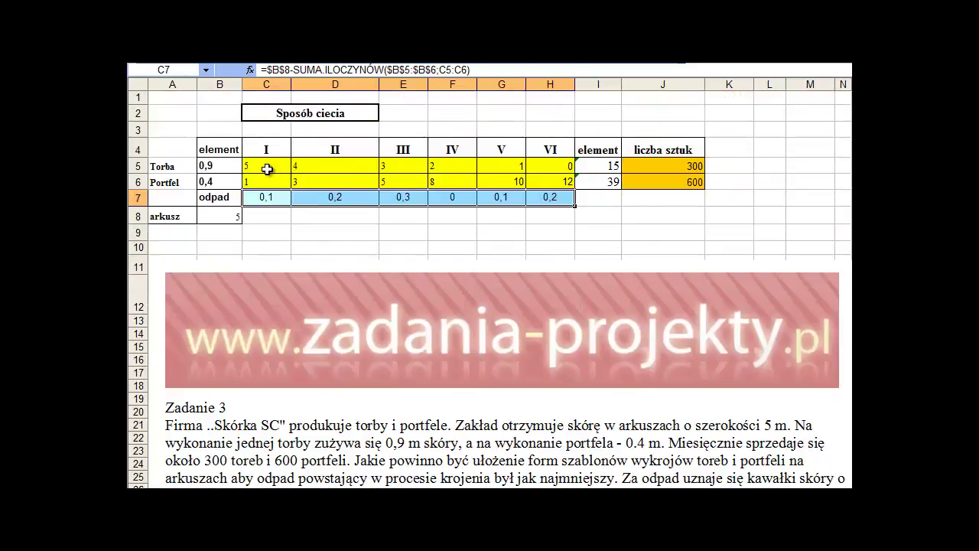
{"action": "left_click_drag", "start_coordinate": [266, 169], "coordinate": [547, 185]}
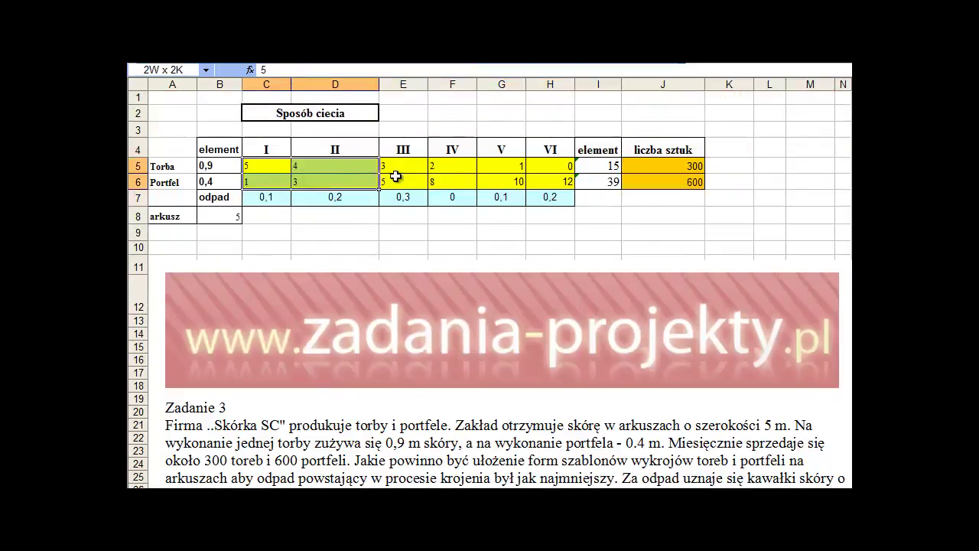
{"action": "left_click", "coordinate": [268, 161]}
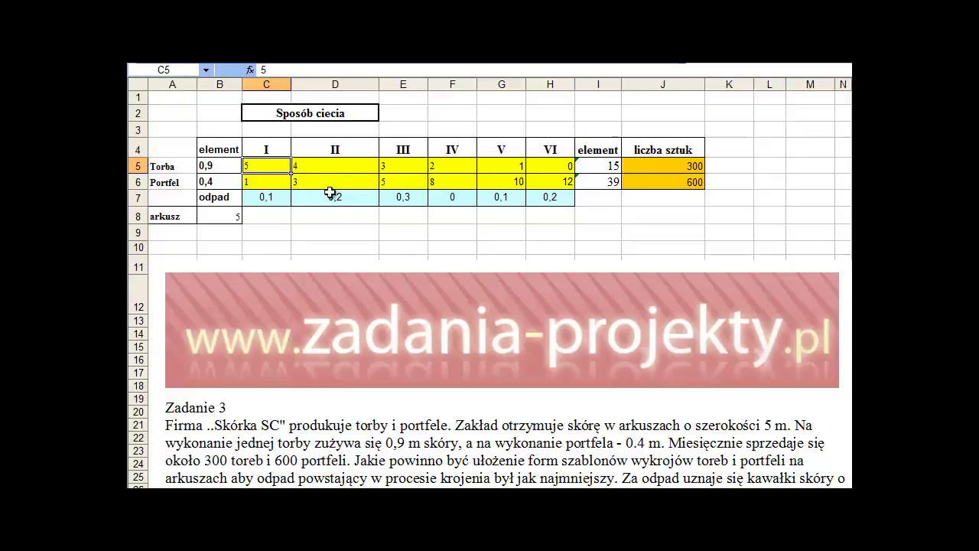
{"action": "left_click", "coordinate": [360, 165]}
{"action": "left_click", "coordinate": [361, 151]}
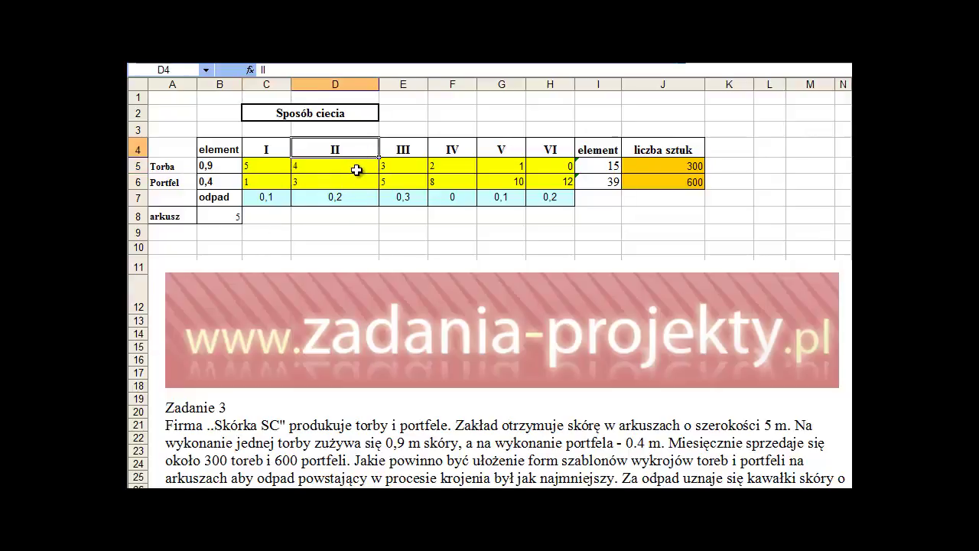
{"action": "left_click", "coordinate": [164, 167]}
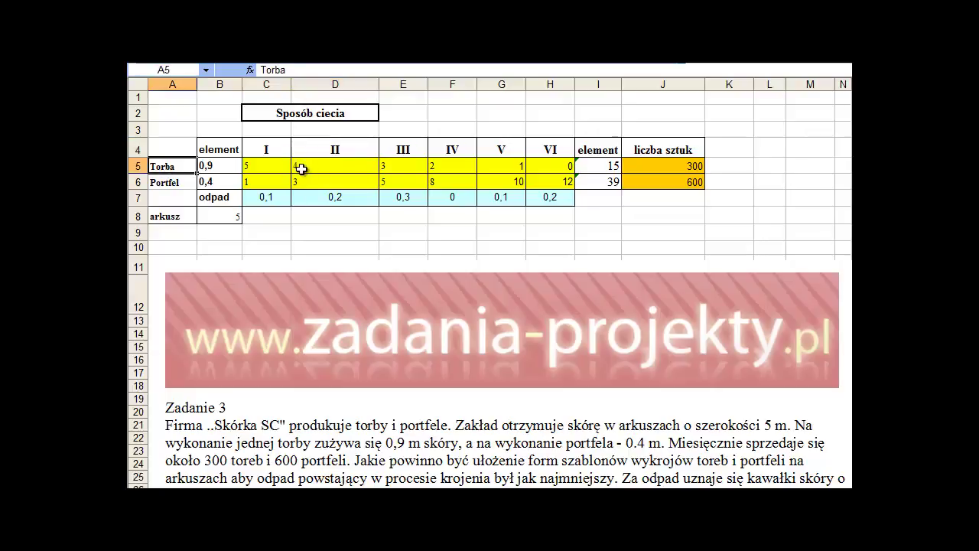
{"action": "left_click", "coordinate": [308, 168]}
{"action": "scroll", "coordinate": [297, 305], "scroll_direction": "down", "scroll_amount": 4}
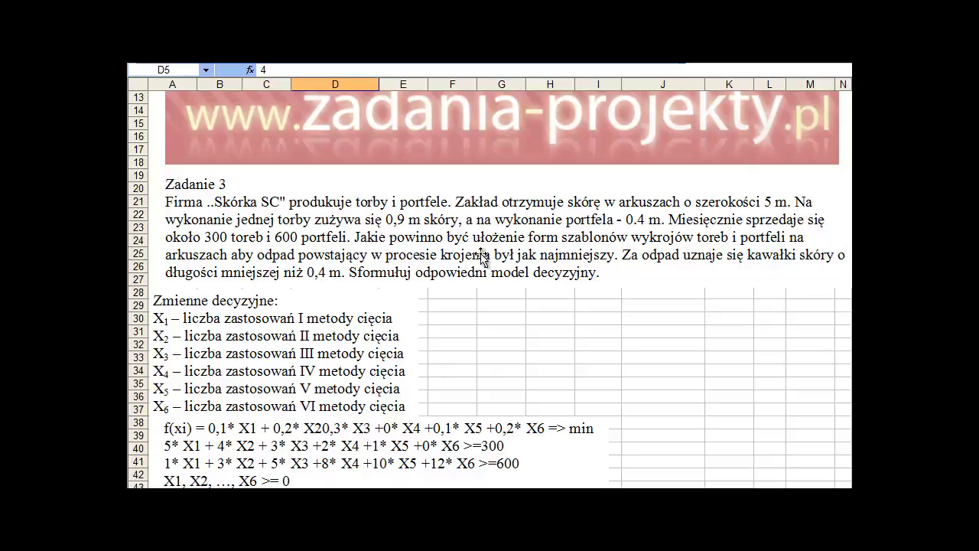
- Enter the contact e-mail address in G36 and format it bold
{"action": "left_click", "coordinate": [513, 394]}
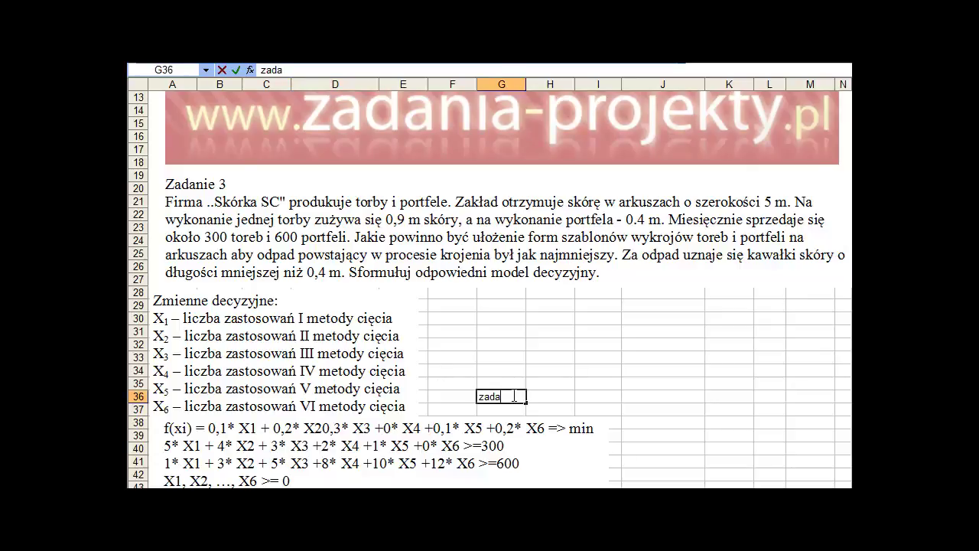
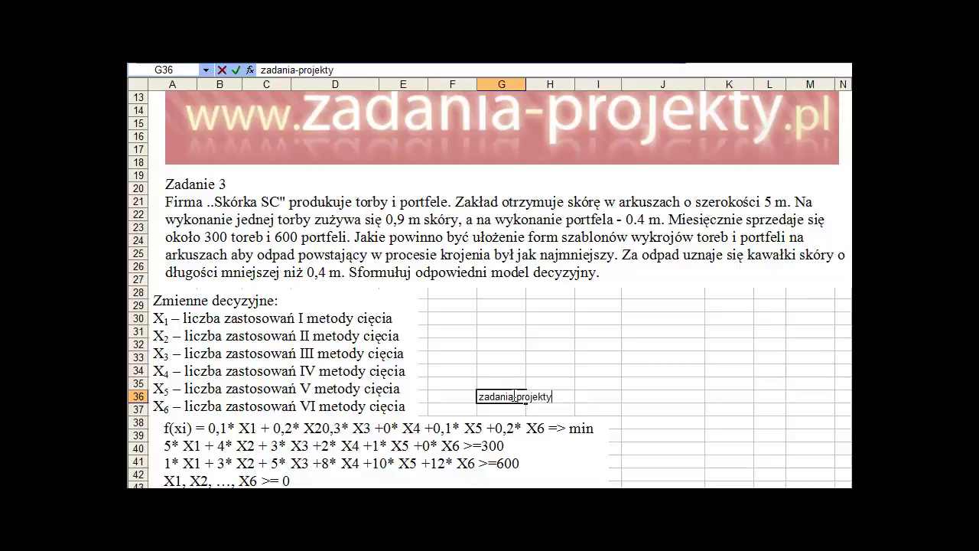
{"action": "key", "text": "Return"}
{"action": "left_click", "coordinate": [509, 397]}
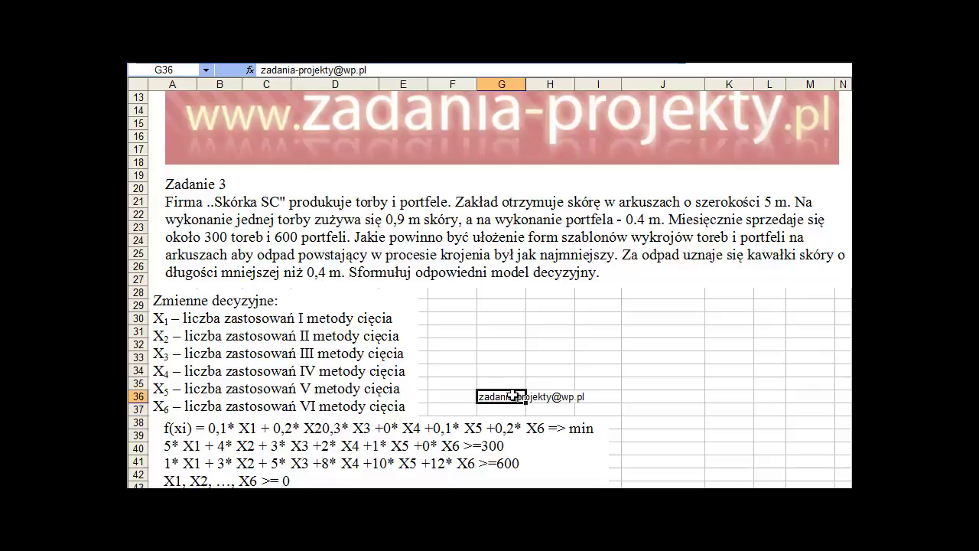
{"action": "key", "text": "ctrl+b"}
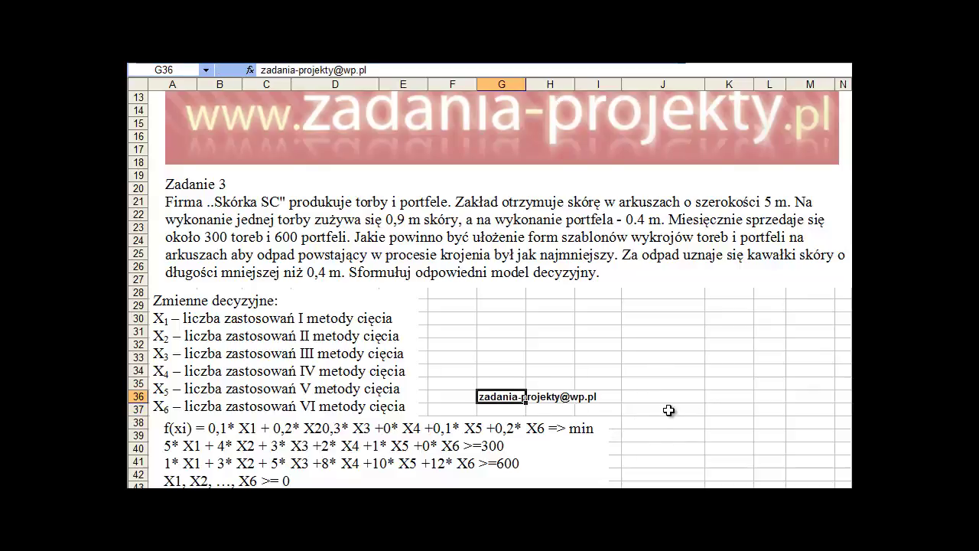
{"action": "left_click", "coordinate": [668, 409]}
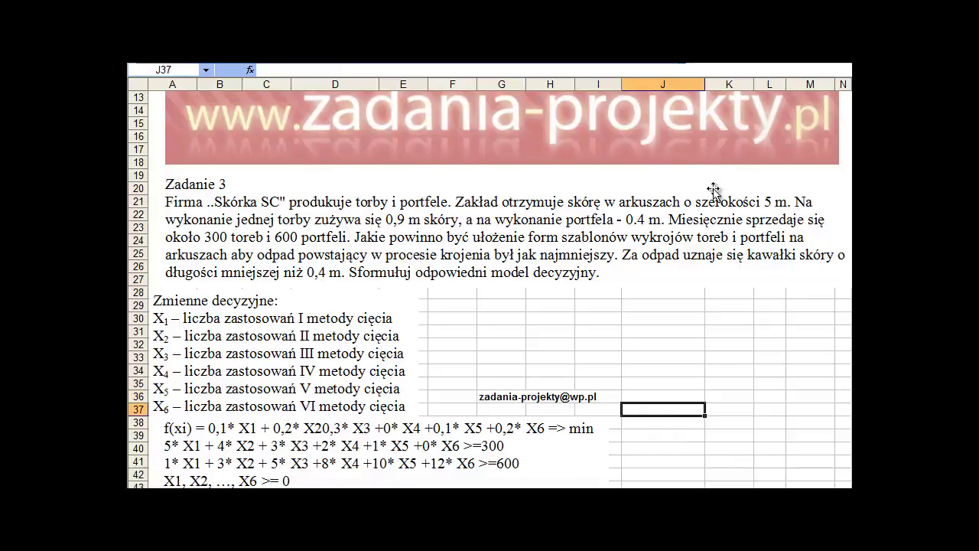
{"action": "scroll", "coordinate": [688, 199], "scroll_direction": "up", "scroll_amount": 1}
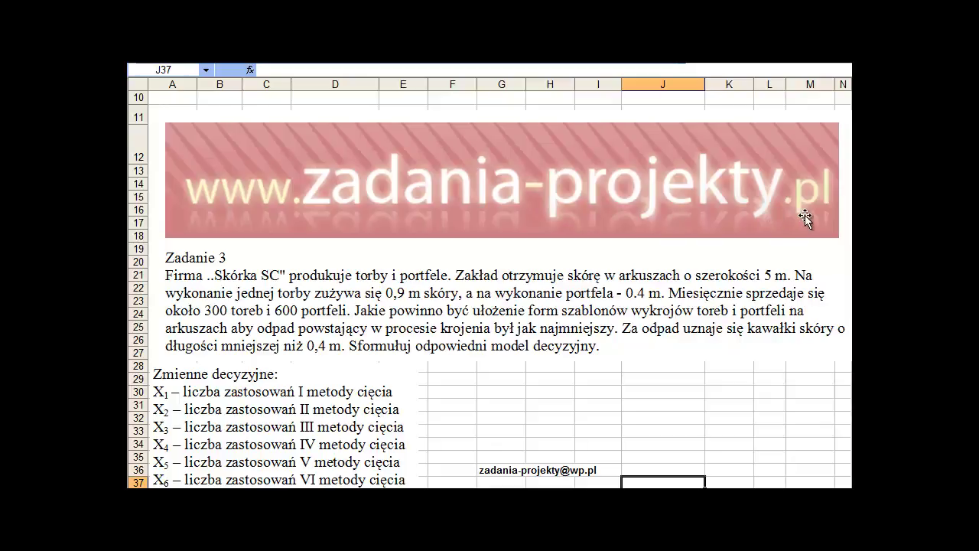
{"action": "scroll", "coordinate": [528, 387], "scroll_direction": "down", "scroll_amount": 1}
{"action": "scroll", "coordinate": [520, 391], "scroll_direction": "down", "scroll_amount": 1}
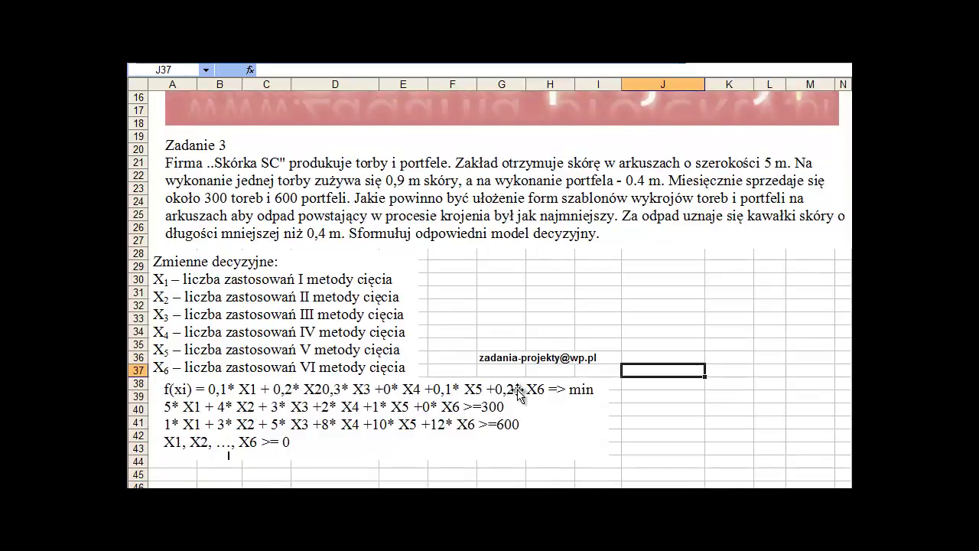